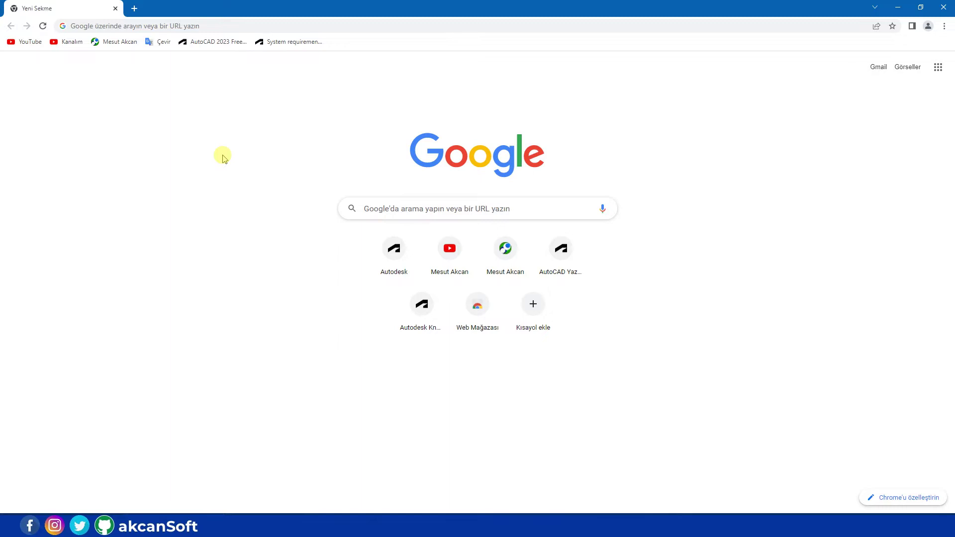
Step: Load the AutoCAD 2023 free-trial page from the 'AutoCAD 2023 Free...' bookmark
{"action": "left_click", "coordinate": [213, 42]}
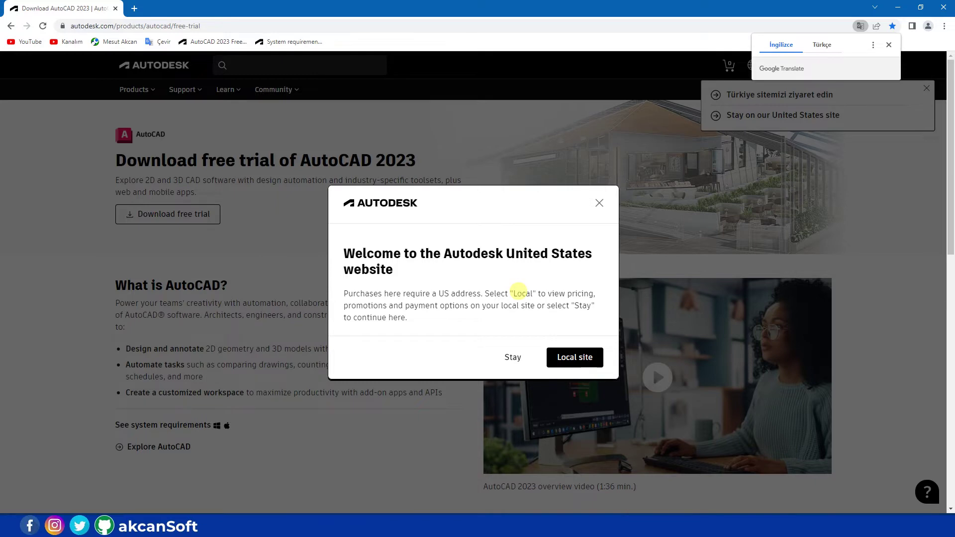
Step: Switch to Autodesk's Turkish local site and check the page address
{"action": "left_click", "coordinate": [576, 358]}
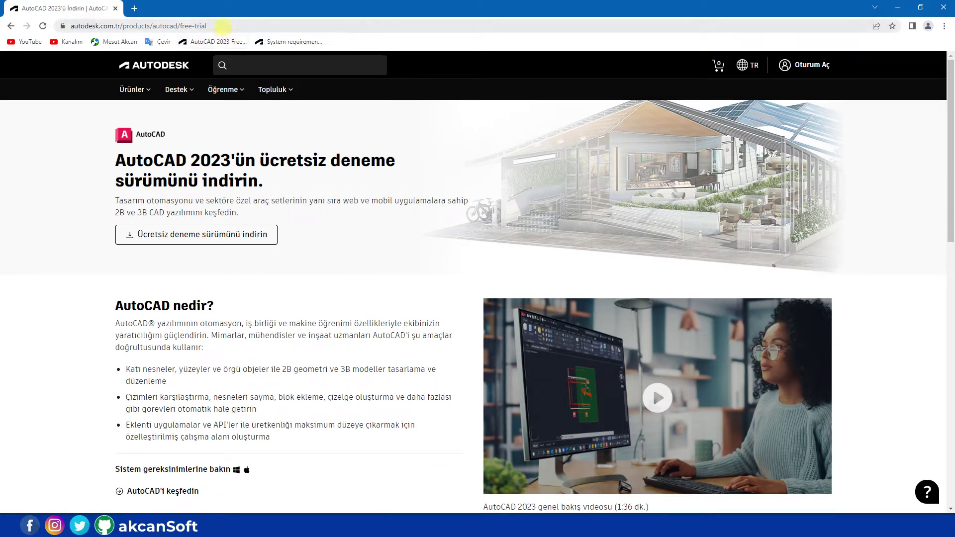
{"action": "left_click", "coordinate": [223, 26]}
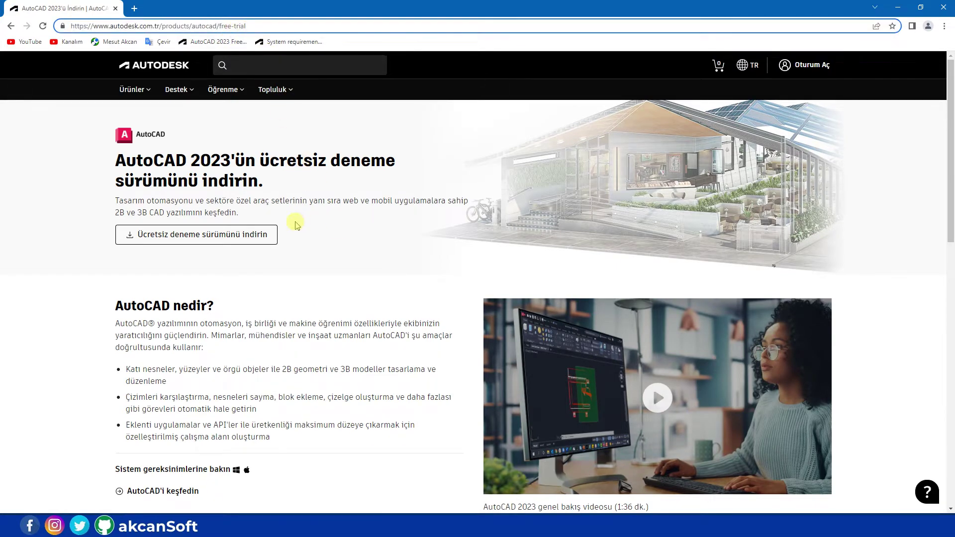
{"action": "left_click", "coordinate": [301, 234]}
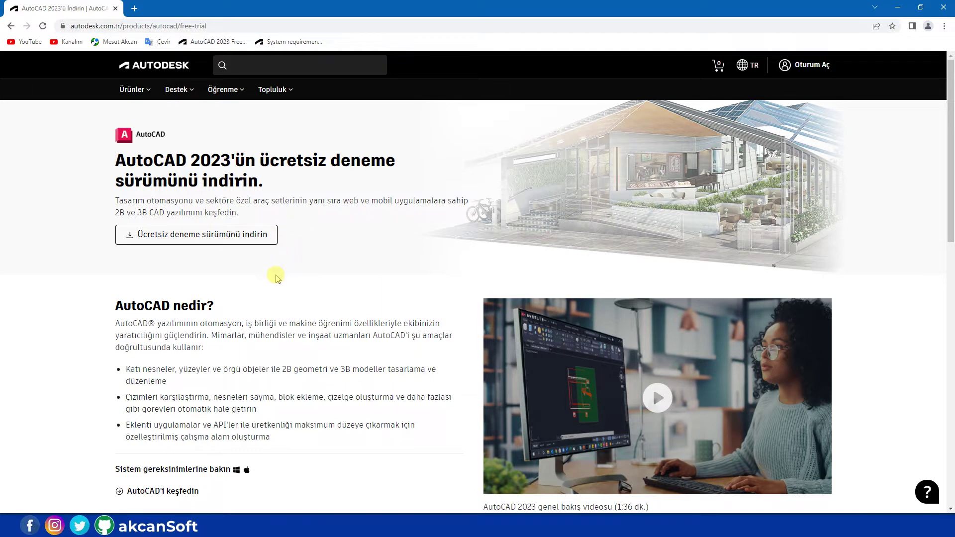
Step: Open the AutoCAD system requirements article, which shows the 2022 version
{"action": "left_click", "coordinate": [187, 475]}
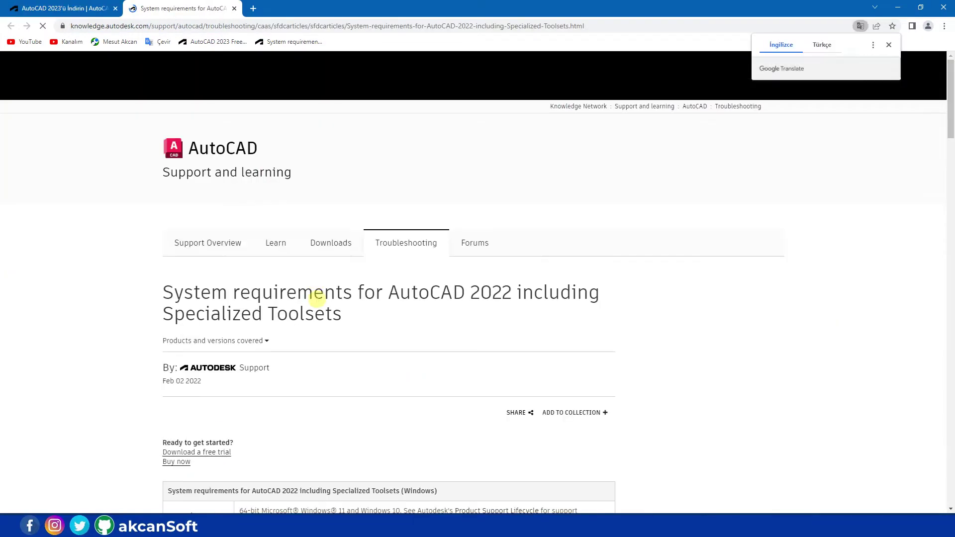
{"action": "left_click_drag", "start_coordinate": [465, 292], "coordinate": [518, 295]}
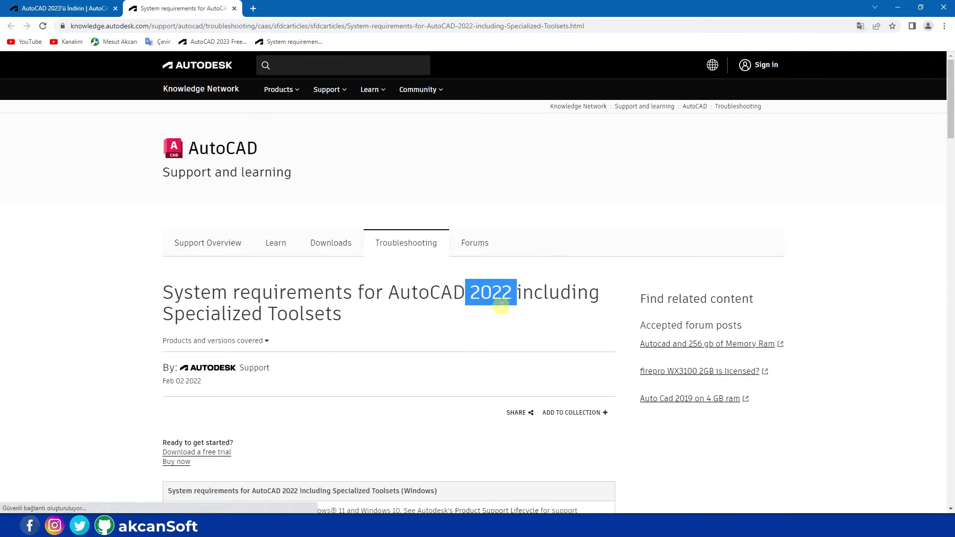
{"action": "left_click", "coordinate": [448, 314]}
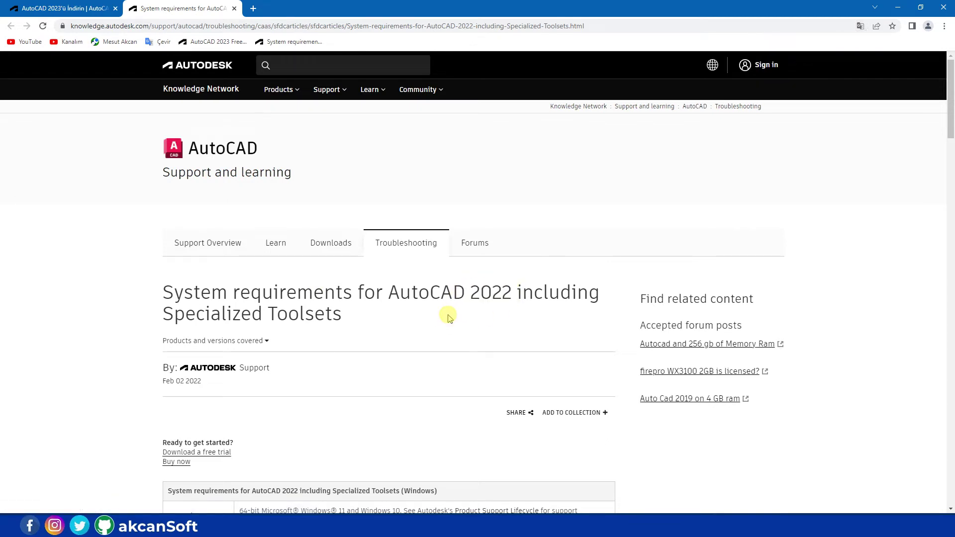
Step: Load the AutoCAD 2023 requirements article and scroll to its Windows requirements table
{"action": "left_click", "coordinate": [289, 43]}
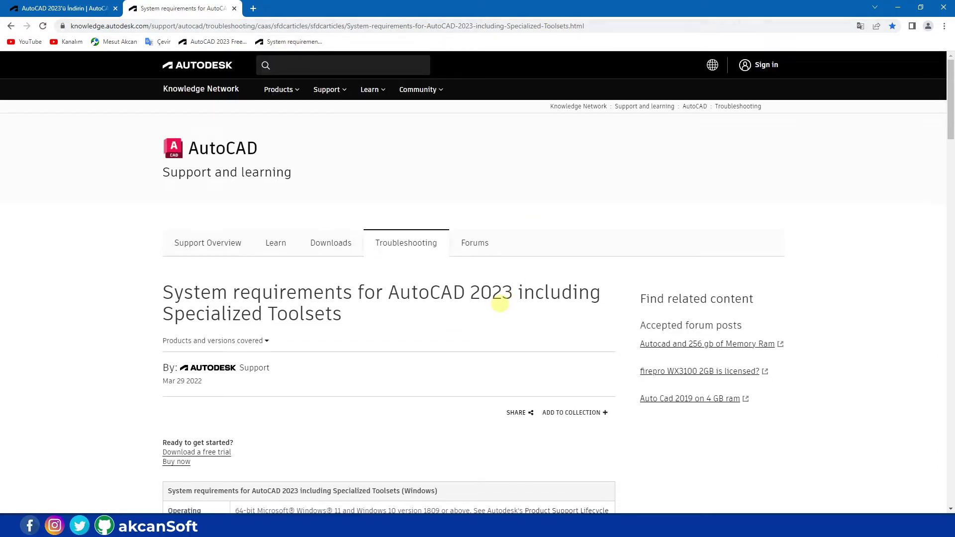
{"action": "left_click", "coordinate": [477, 292]}
{"action": "left_click_drag", "start_coordinate": [476, 292], "coordinate": [513, 293]}
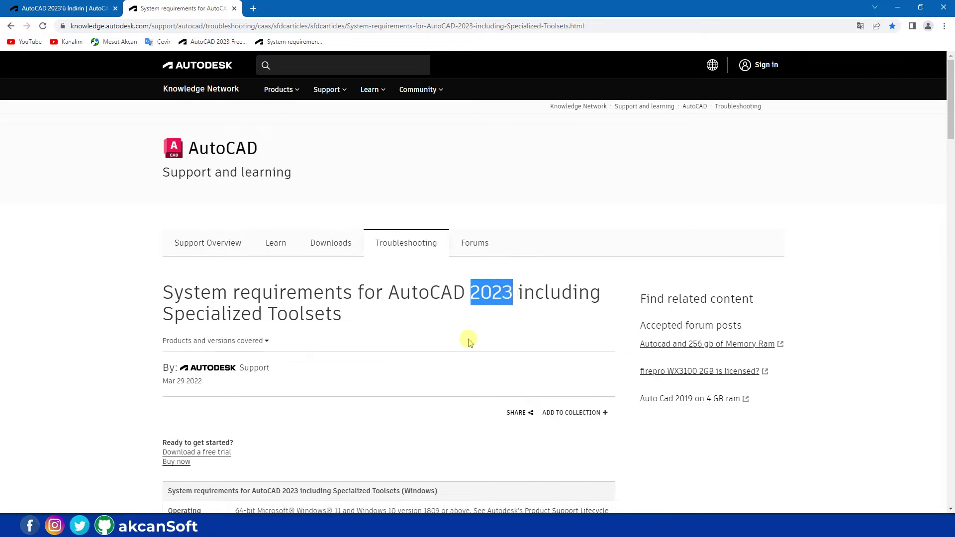
{"action": "left_click", "coordinate": [404, 331]}
{"action": "scroll", "coordinate": [406, 333], "scroll_direction": "down", "scroll_amount": 2}
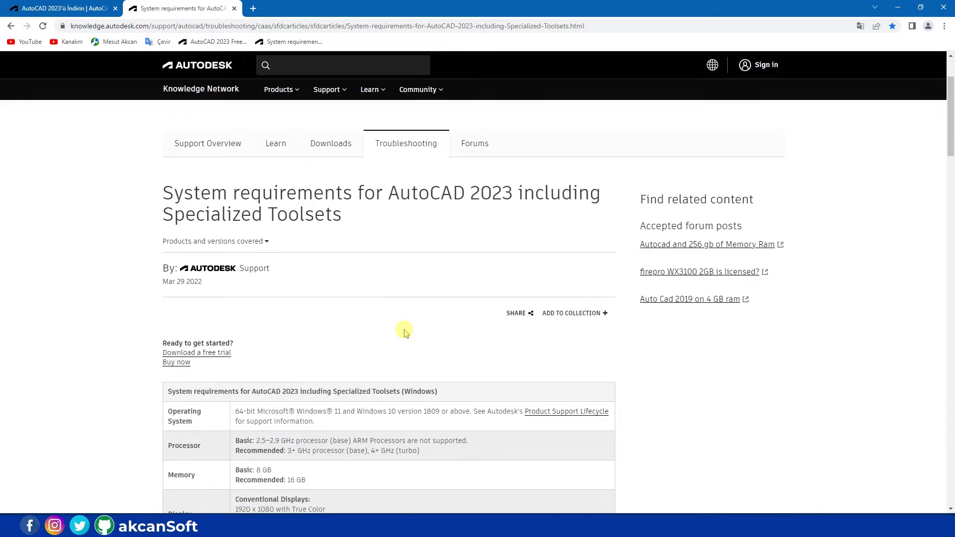
{"action": "scroll", "coordinate": [405, 334], "scroll_direction": "down", "scroll_amount": 3}
{"action": "right_click", "coordinate": [385, 326]}
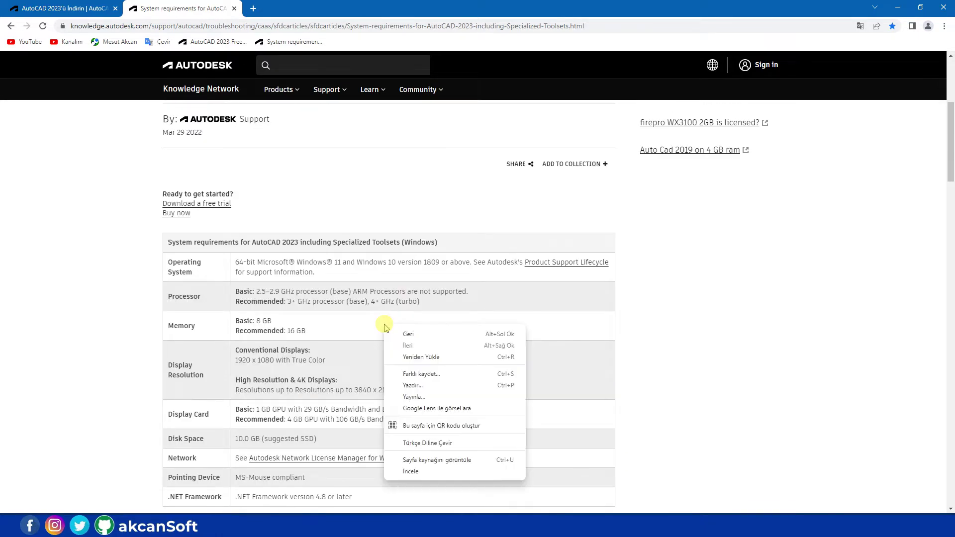
Step: Translate the page into Turkish; highlight Windows 10 1809, 2.5–2.9 GHz CPU and 8 GB memory
{"action": "left_click", "coordinate": [473, 446]}
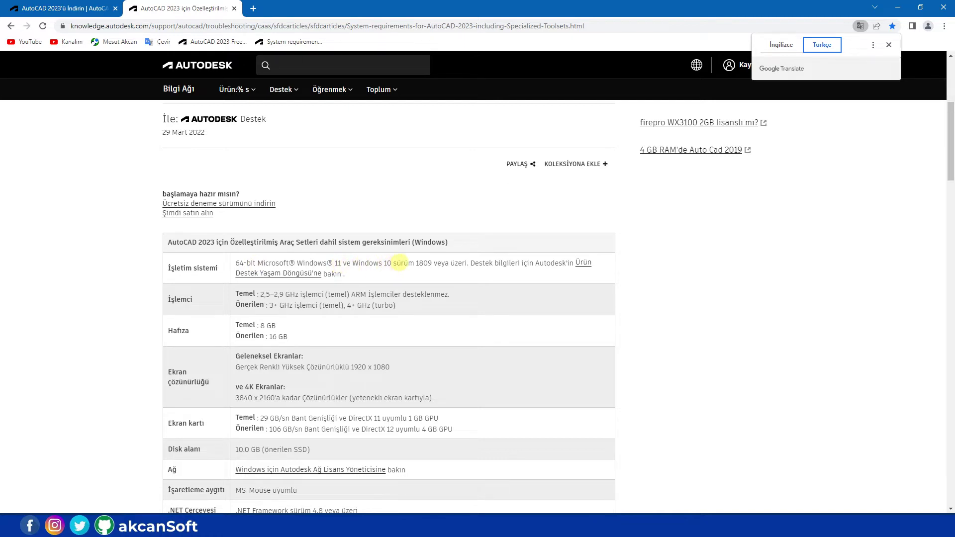
{"action": "left_click_drag", "start_coordinate": [415, 264], "coordinate": [432, 267]}
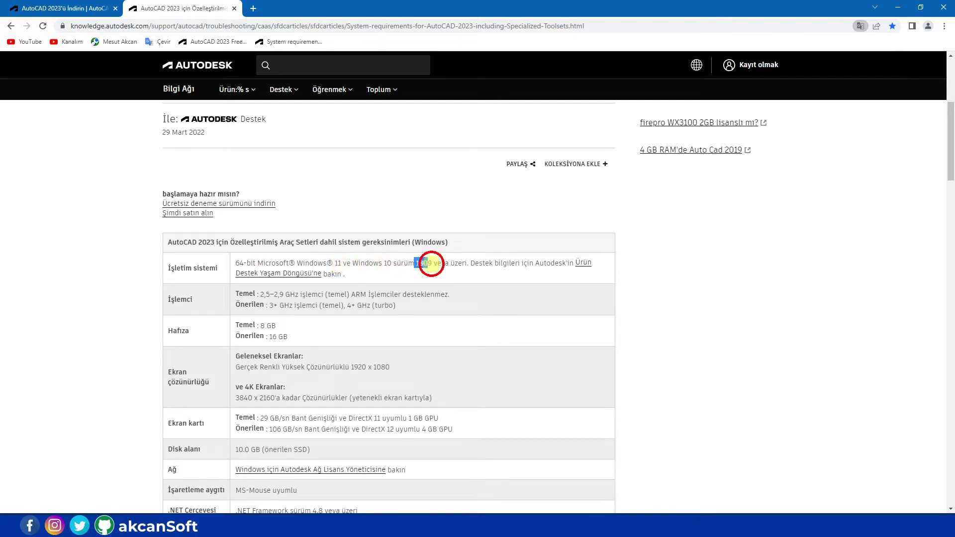
{"action": "left_click", "coordinate": [482, 317]}
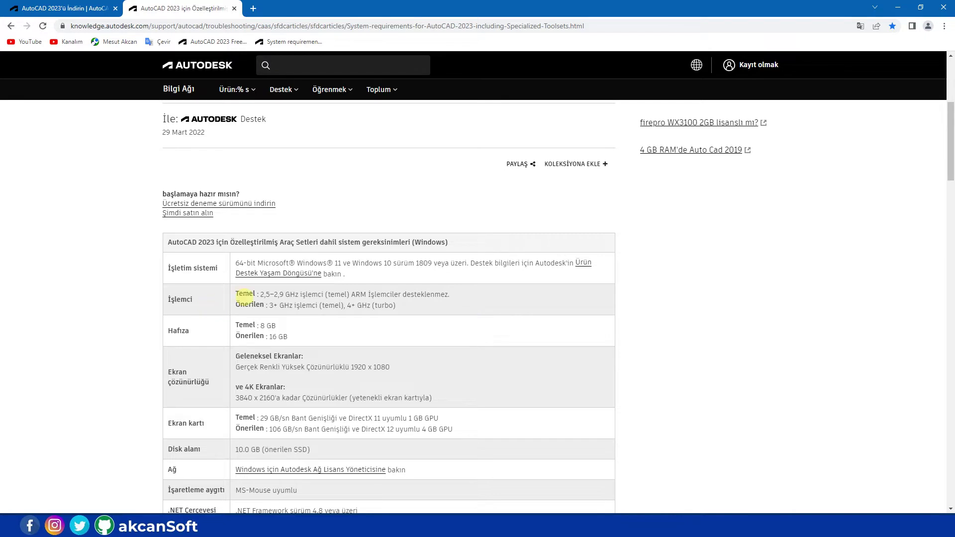
{"action": "left_click_drag", "start_coordinate": [259, 294], "coordinate": [284, 294]}
{"action": "double_click", "coordinate": [248, 305]}
{"action": "left_click", "coordinate": [330, 321]}
{"action": "left_click", "coordinate": [269, 326]}
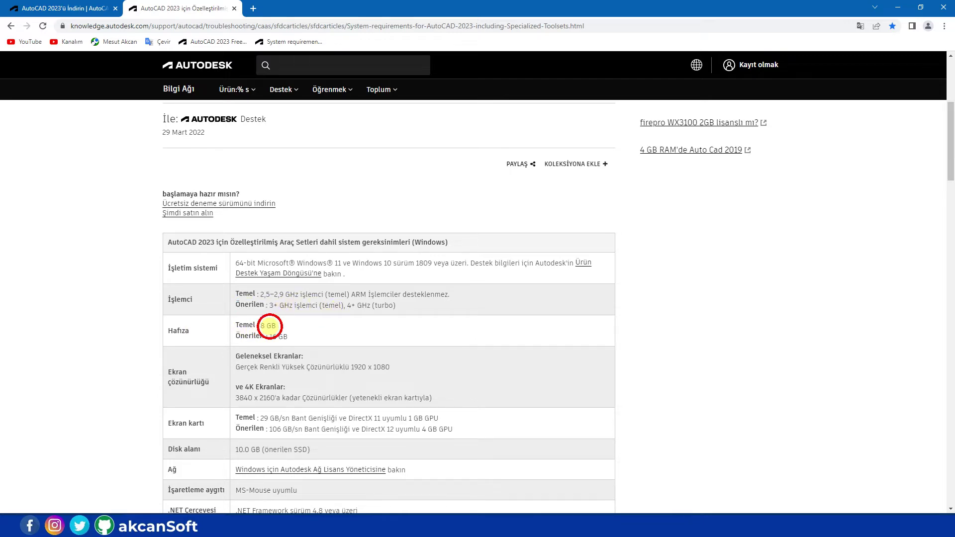
{"action": "double_click", "coordinate": [270, 327]}
{"action": "left_click", "coordinate": [315, 335]}
Step: Highlight the 1920 x 1080 display, DirectX 11 1 GB GPU and 10.0 GB SSD requirements
{"action": "scroll", "coordinate": [316, 343], "scroll_direction": "down", "scroll_amount": 2}
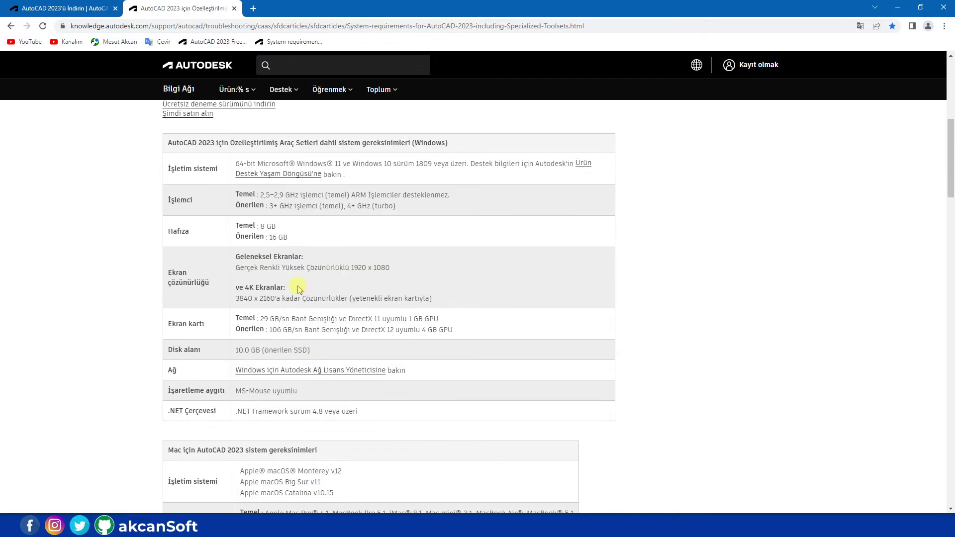
{"action": "left_click_drag", "start_coordinate": [352, 268], "coordinate": [394, 269]}
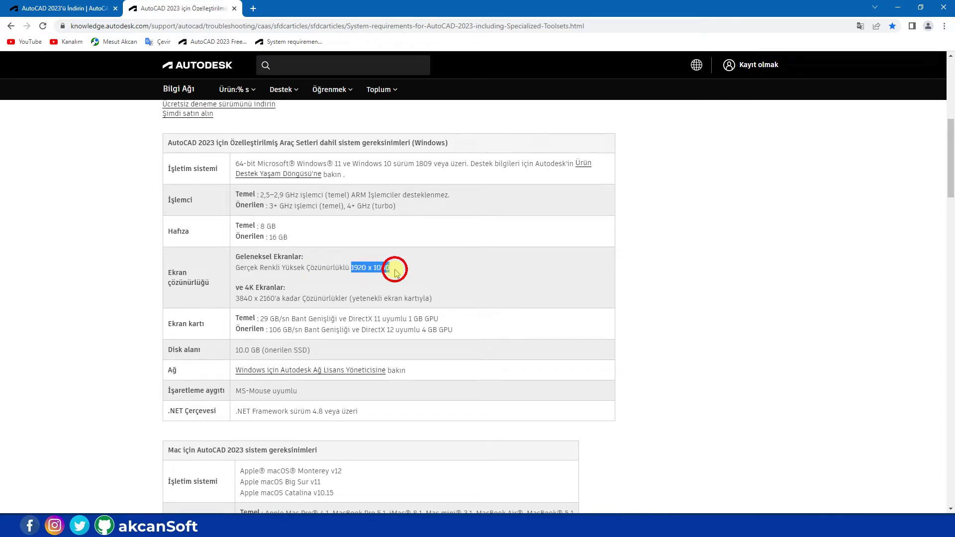
{"action": "scroll", "coordinate": [266, 306], "scroll_direction": "down", "scroll_amount": 2}
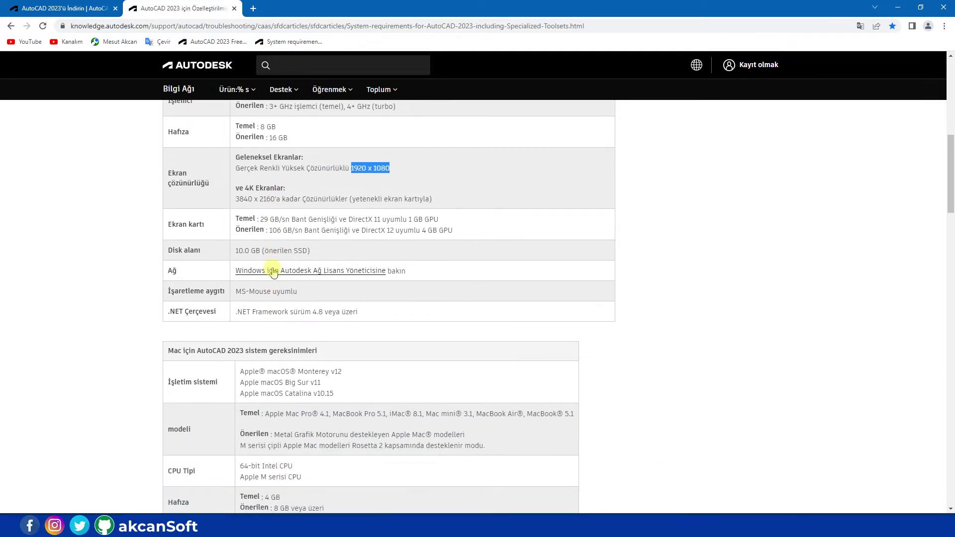
{"action": "left_click_drag", "start_coordinate": [260, 219], "coordinate": [289, 219]}
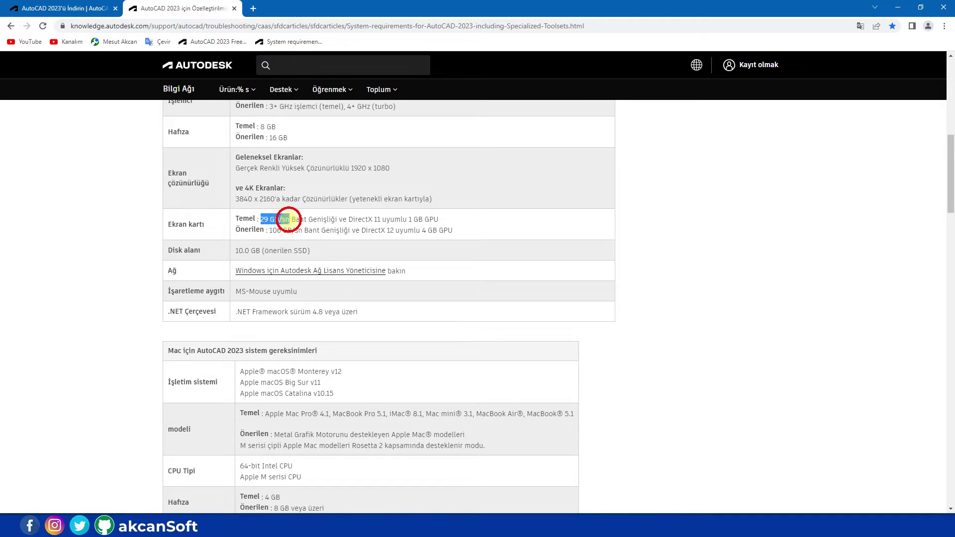
{"action": "left_click", "coordinate": [316, 220]}
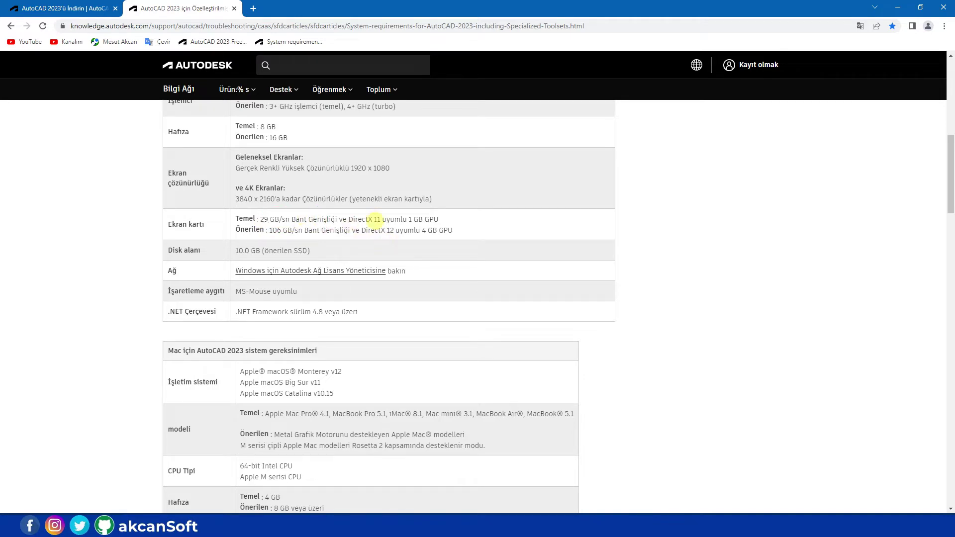
{"action": "double_click", "coordinate": [377, 219]}
{"action": "left_click_drag", "start_coordinate": [409, 219], "coordinate": [439, 220]}
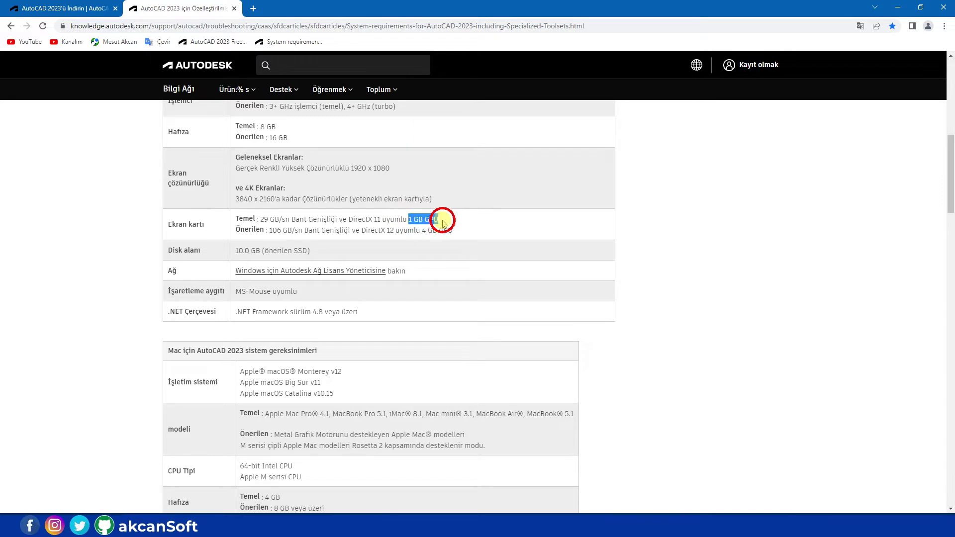
{"action": "left_click", "coordinate": [459, 224]}
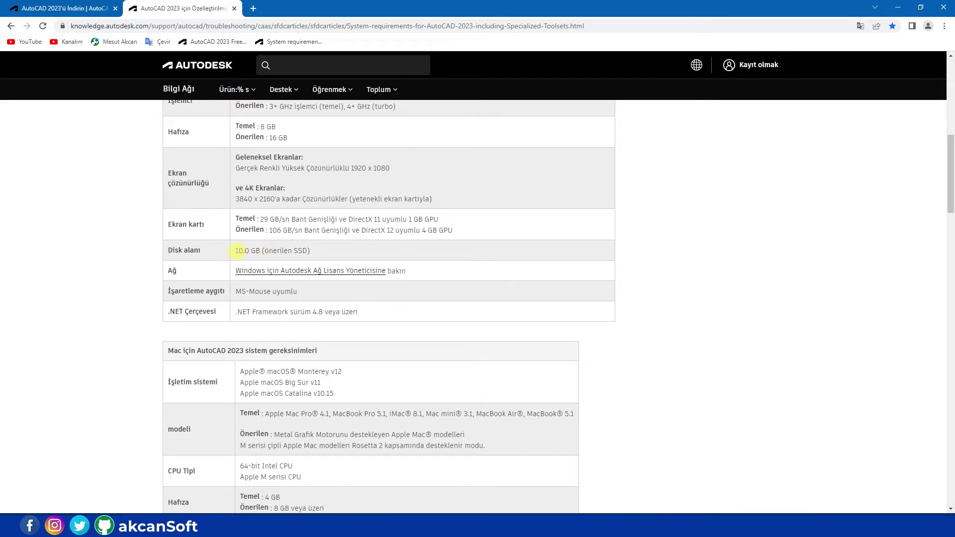
{"action": "left_click_drag", "start_coordinate": [235, 251], "coordinate": [260, 252]}
{"action": "double_click", "coordinate": [300, 251]}
{"action": "left_click", "coordinate": [339, 250]}
Step: Scroll to the Mac requirements table, then return to the free-trial tab
{"action": "scroll", "coordinate": [278, 383], "scroll_direction": "down", "scroll_amount": 2}
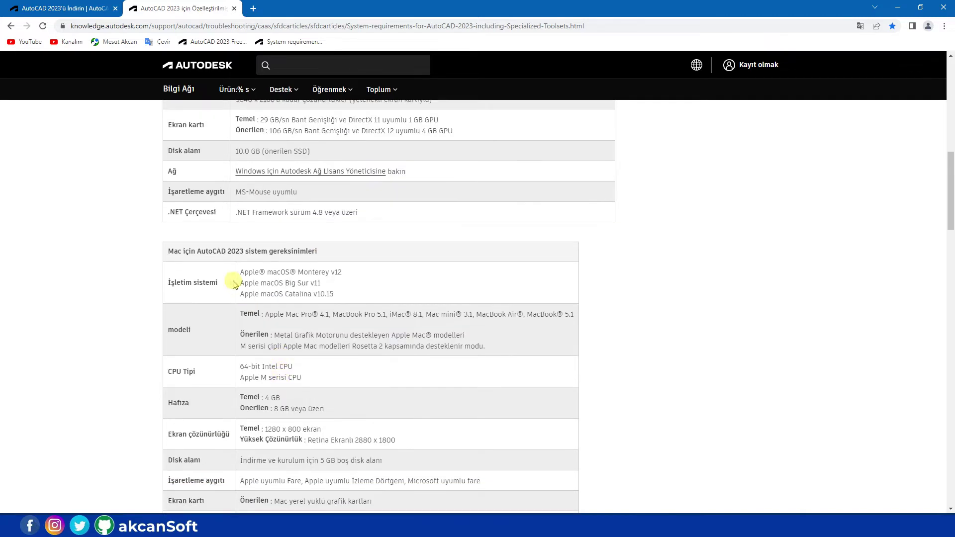
{"action": "left_click_drag", "start_coordinate": [169, 251], "coordinate": [228, 252]}
{"action": "left_click", "coordinate": [228, 253]}
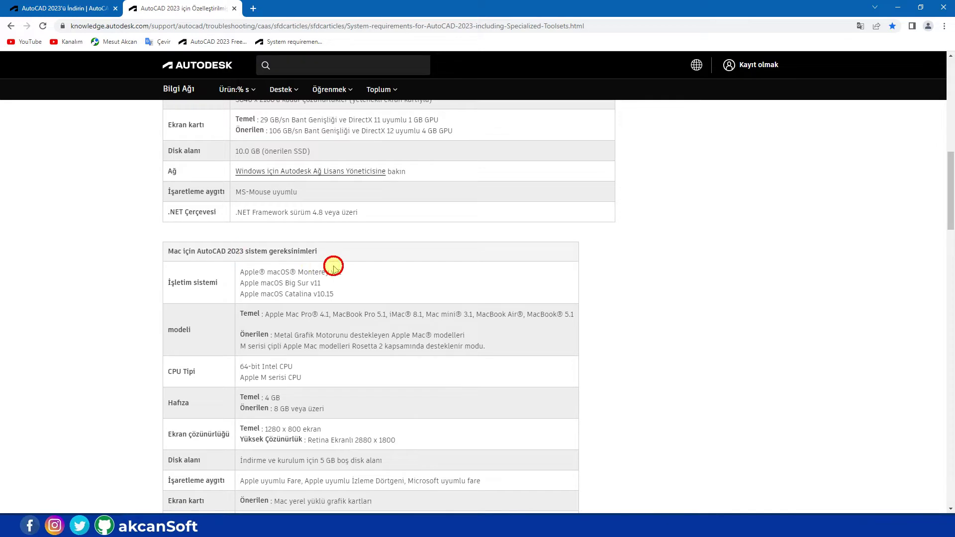
{"action": "left_click", "coordinate": [68, 7]}
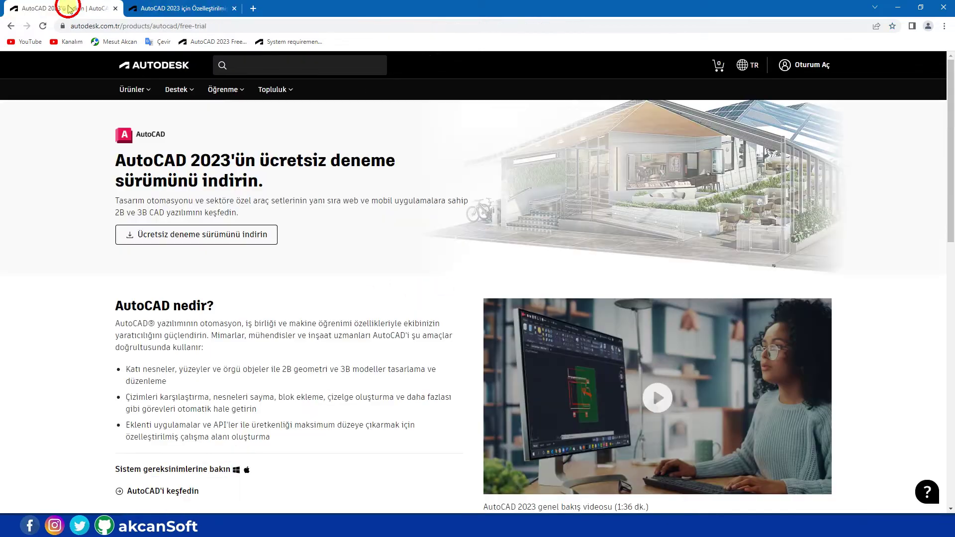
Step: Request the AutoCAD free trial for business (İşletme) use and continue to sign-in
{"action": "left_click", "coordinate": [197, 240]}
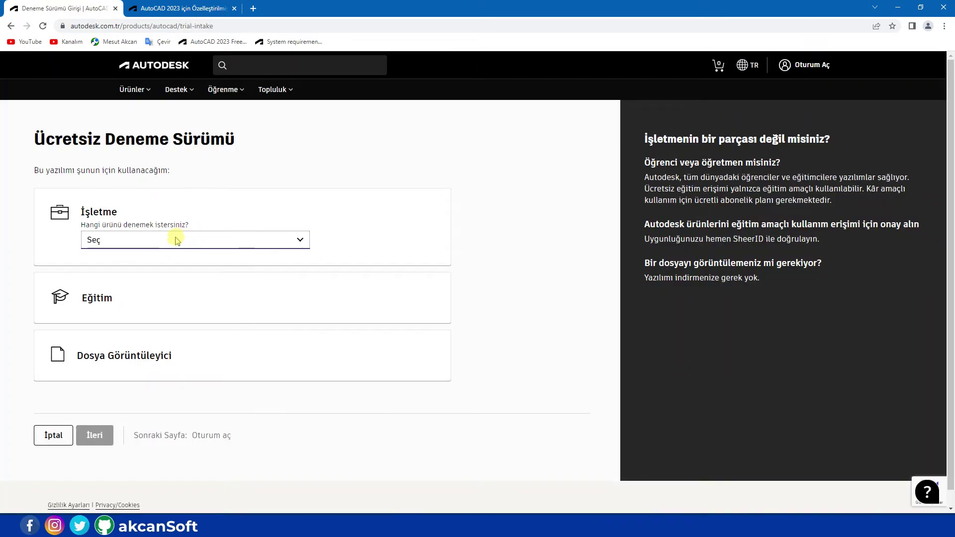
{"action": "left_click", "coordinate": [184, 242]}
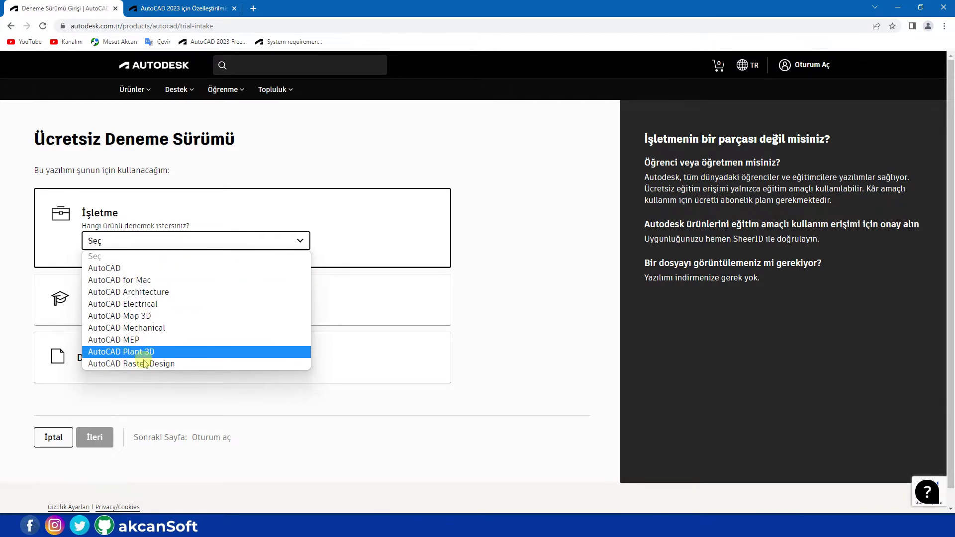
{"action": "left_click", "coordinate": [164, 269]}
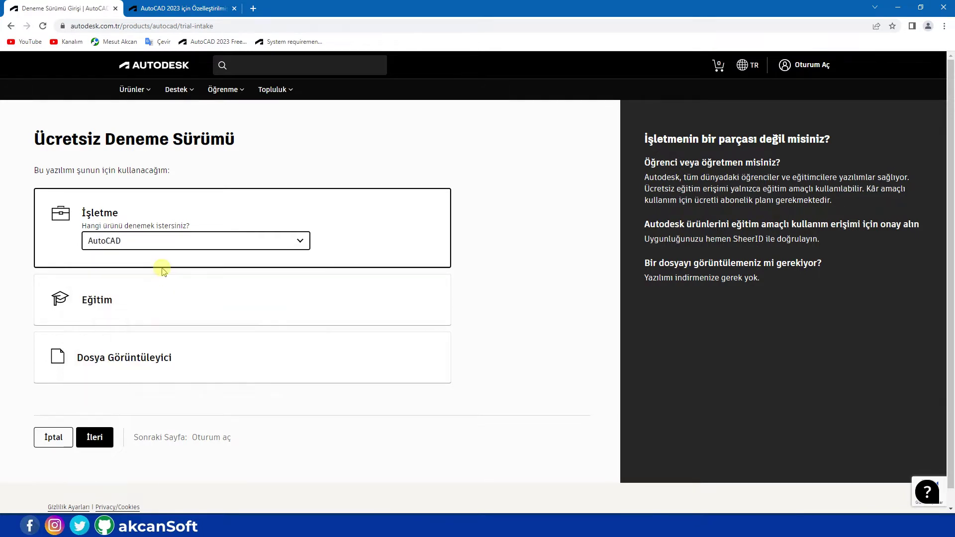
{"action": "left_click", "coordinate": [94, 437]}
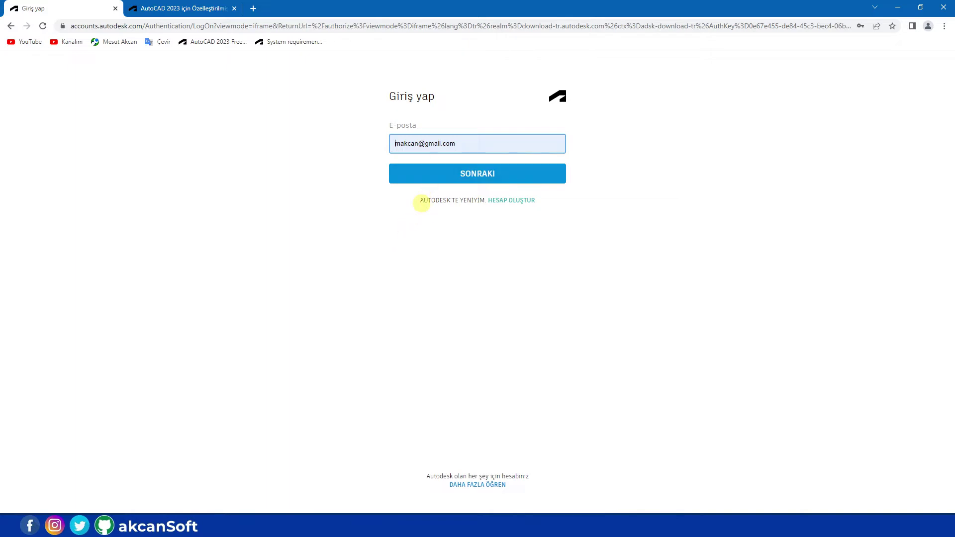
Step: Sign in with the existing Autodesk account, closing the stray account-creation tab
{"action": "left_click", "coordinate": [517, 202]}
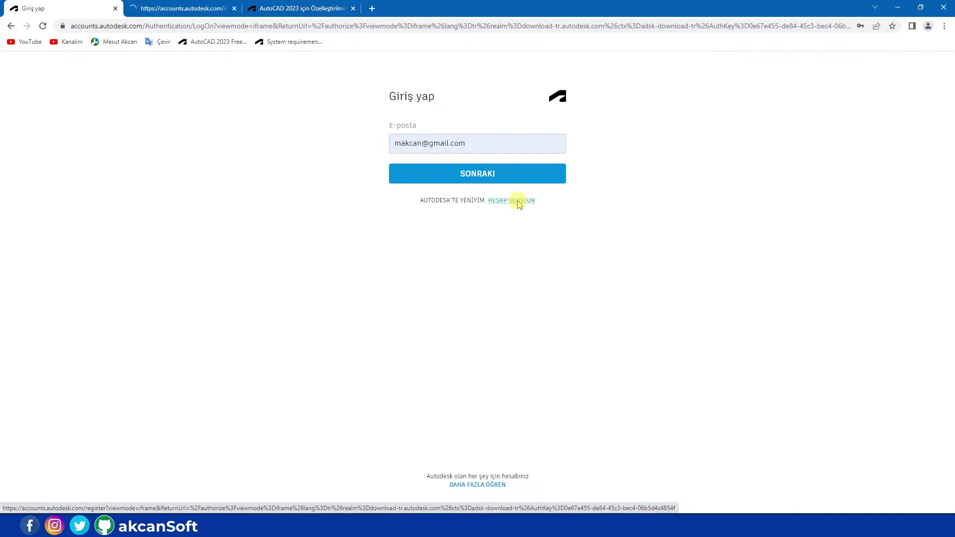
{"action": "left_click", "coordinate": [185, 10]}
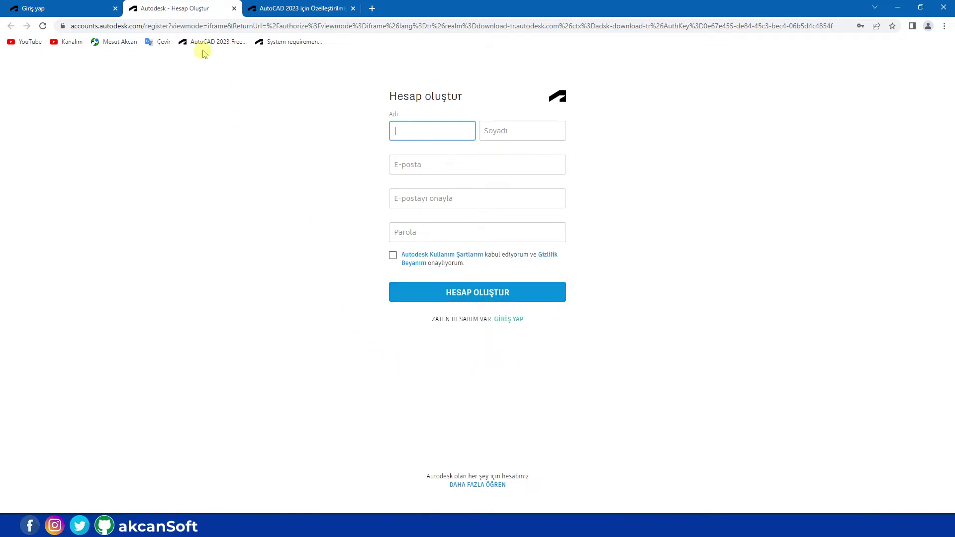
{"action": "middle_click", "coordinate": [191, 9]}
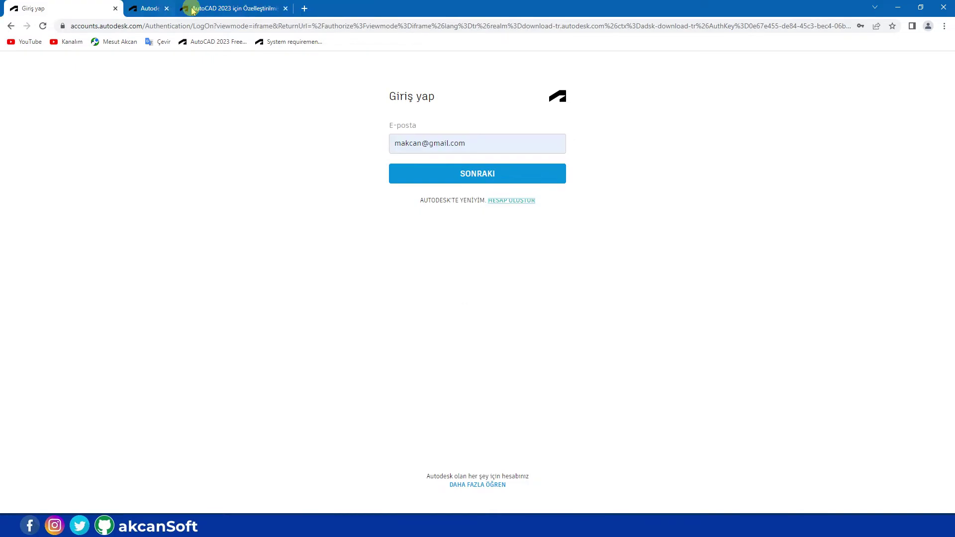
{"action": "left_click", "coordinate": [477, 174]}
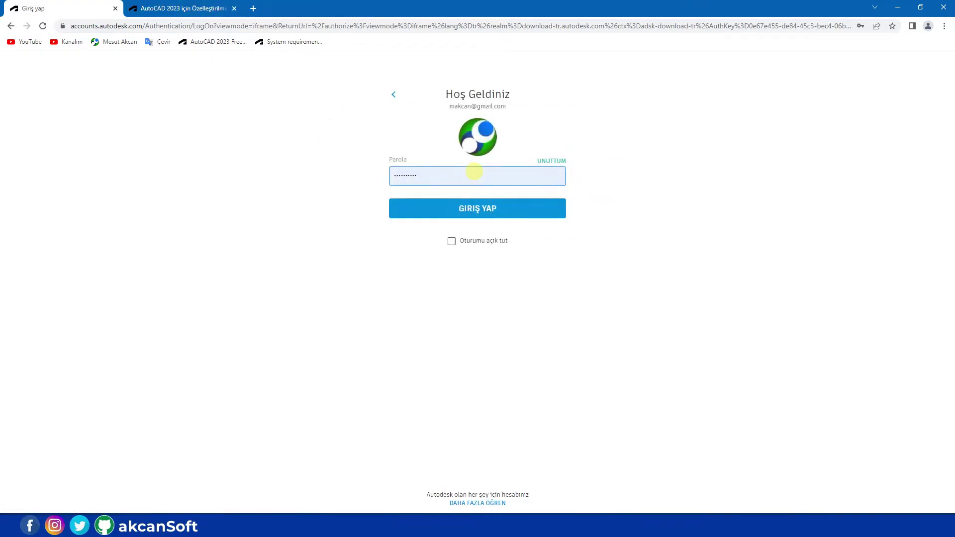
{"action": "left_click", "coordinate": [489, 212]}
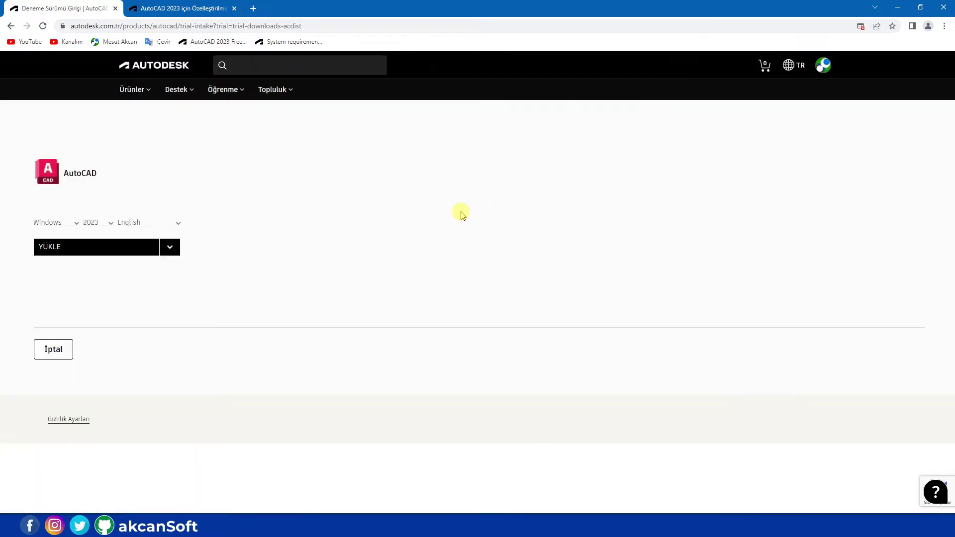
{"action": "left_click", "coordinate": [177, 225]}
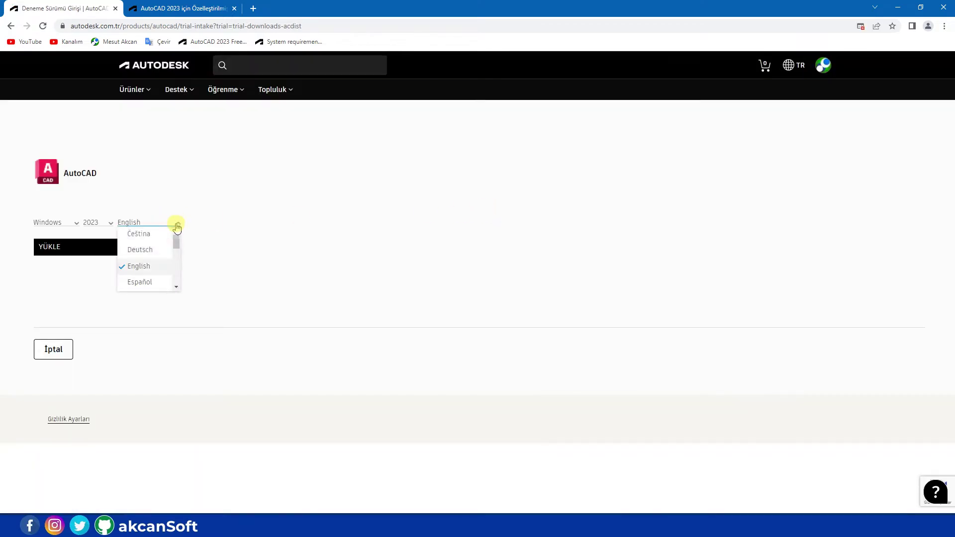
{"action": "mouse_move", "coordinate": [176, 245]}
{"action": "left_mouse_down"}
{"action": "mouse_move", "coordinate": [173, 285]}
{"action": "mouse_move", "coordinate": [177, 225]}
{"action": "left_mouse_up"}
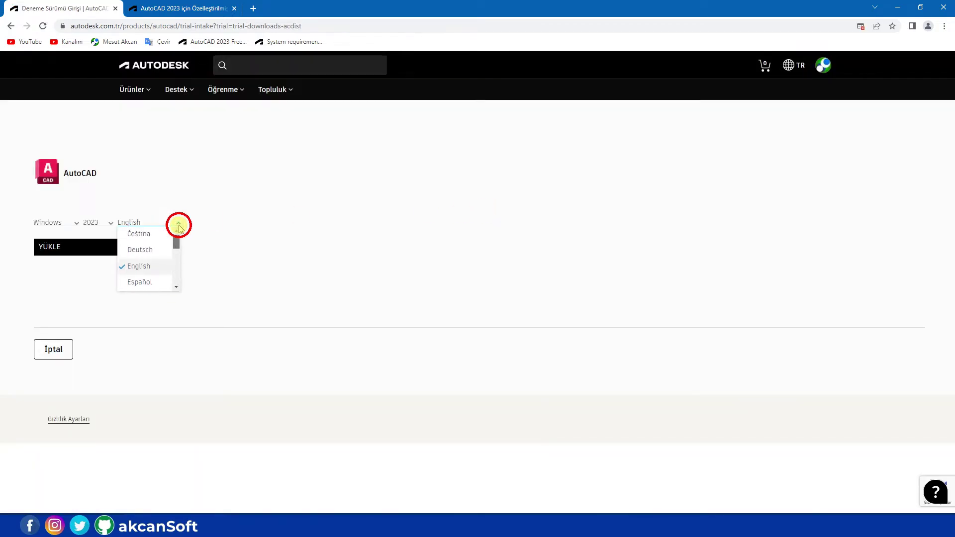
{"action": "left_click", "coordinate": [273, 206]}
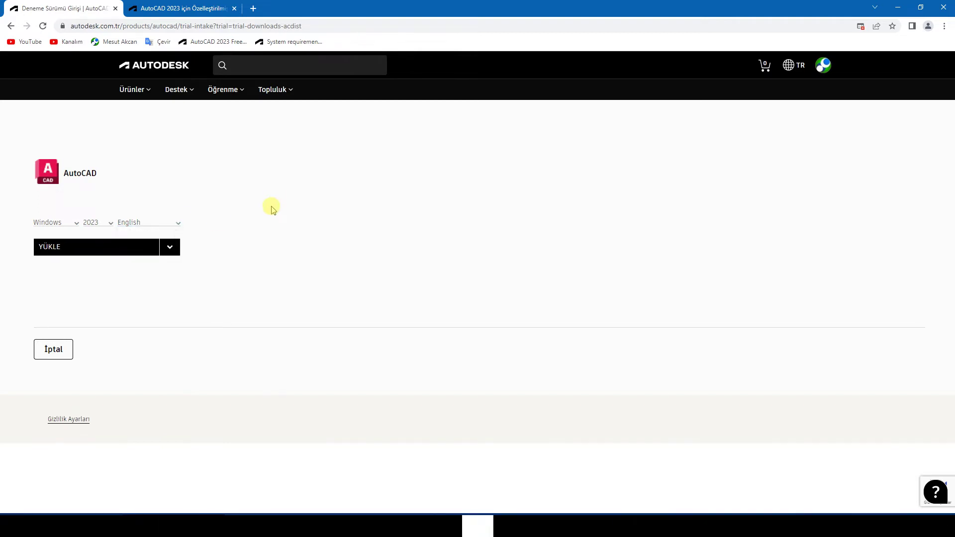
{"action": "left_click", "coordinate": [171, 249]}
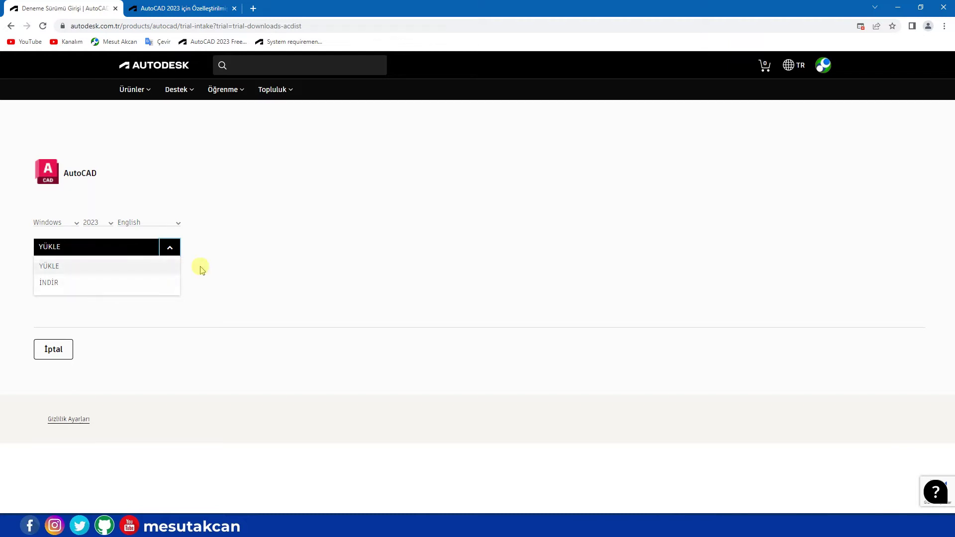
{"action": "left_click", "coordinate": [281, 256]}
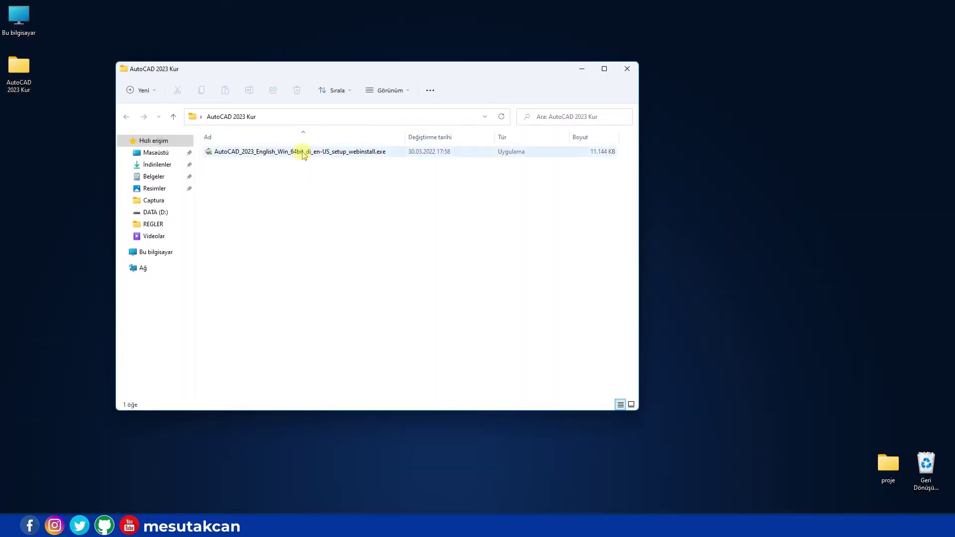
{"action": "left_click", "coordinate": [301, 152]}
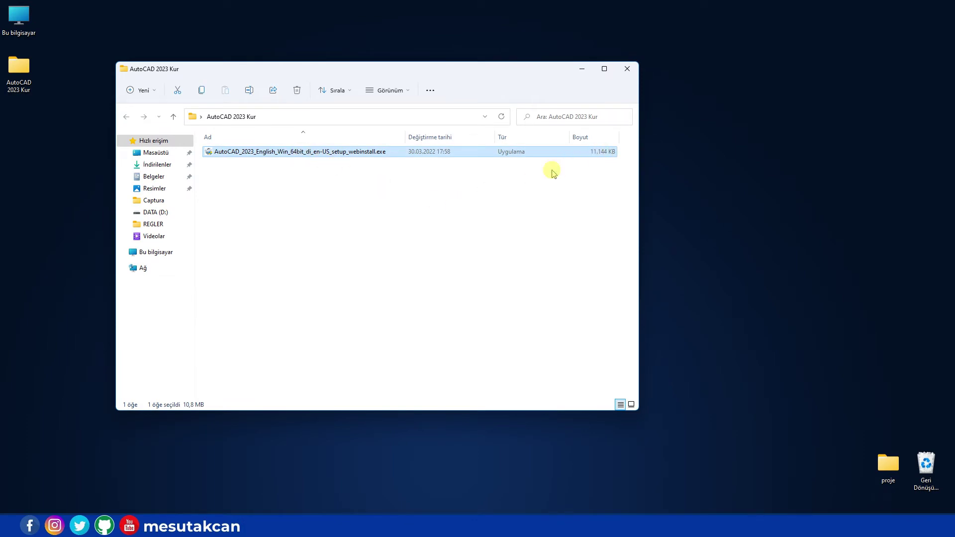
{"action": "left_click", "coordinate": [628, 70]}
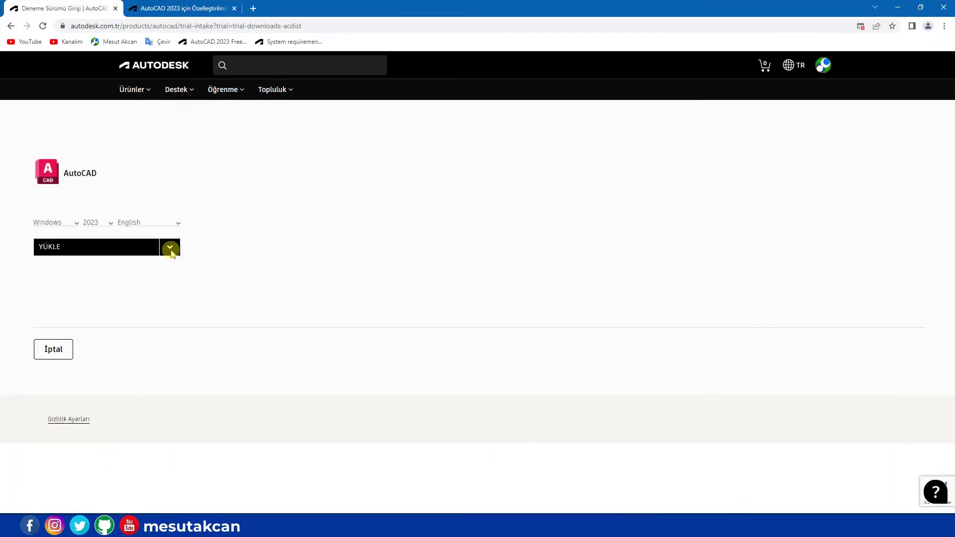
Step: Choose İNDİR for the trial and always allow pop-ups from autodesk.com.tr
{"action": "left_click", "coordinate": [170, 248]}
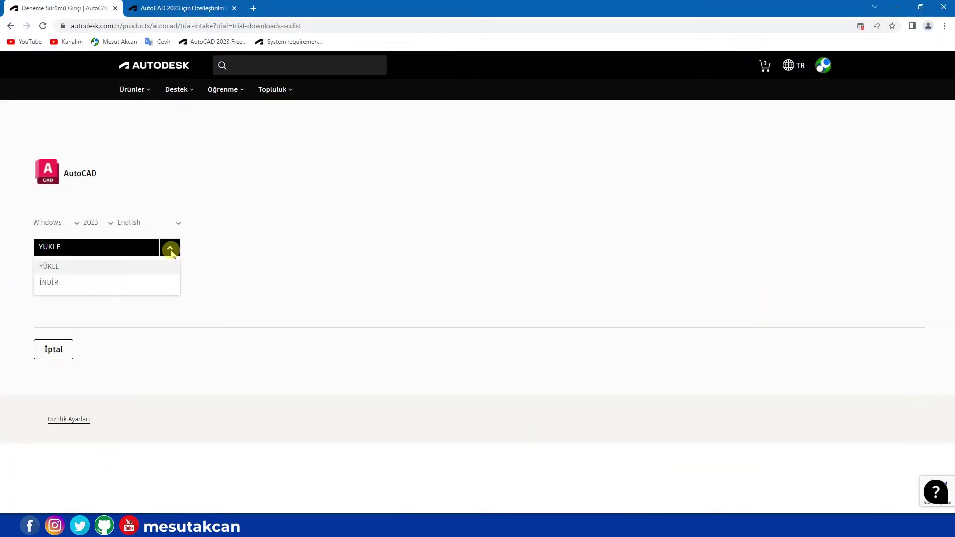
{"action": "left_click", "coordinate": [53, 284]}
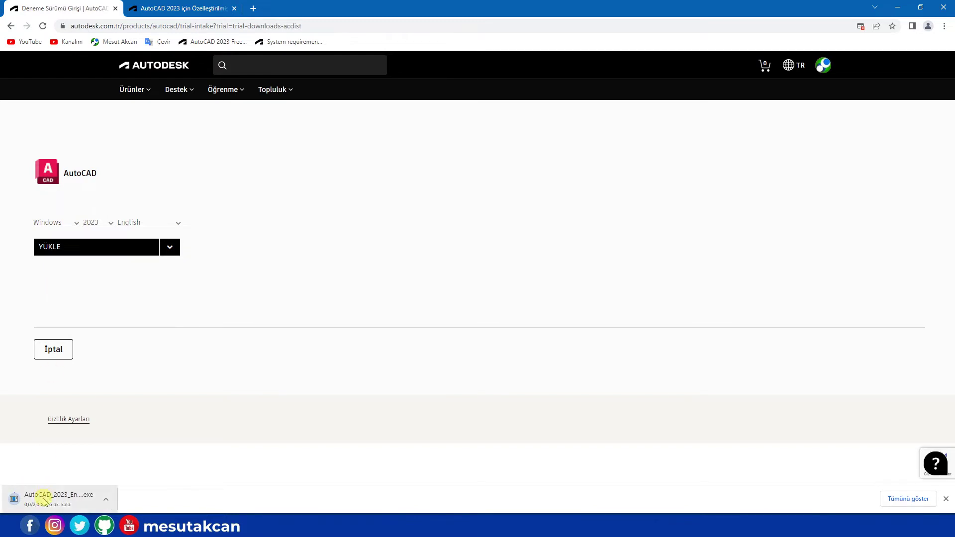
{"action": "left_click", "coordinate": [861, 26]}
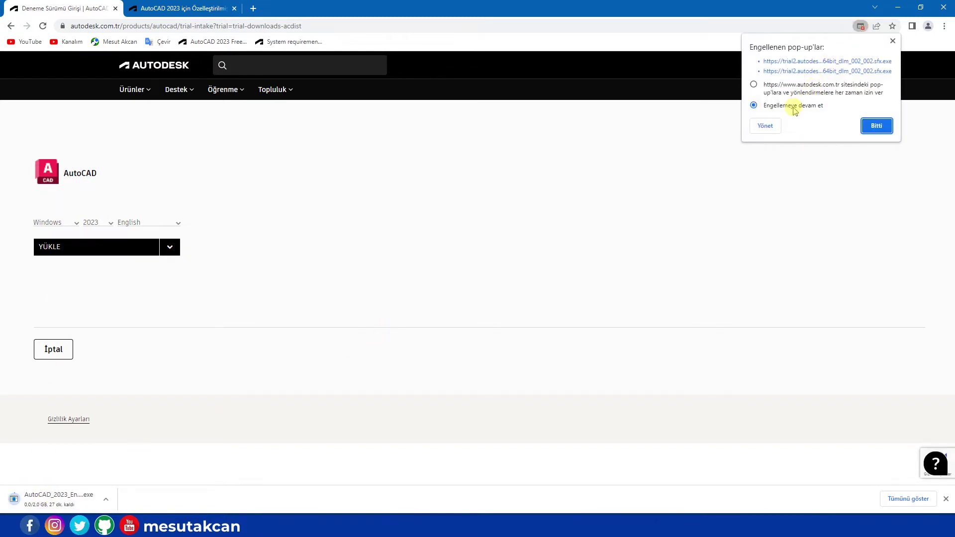
{"action": "left_click", "coordinate": [755, 85]}
{"action": "left_click", "coordinate": [877, 126]}
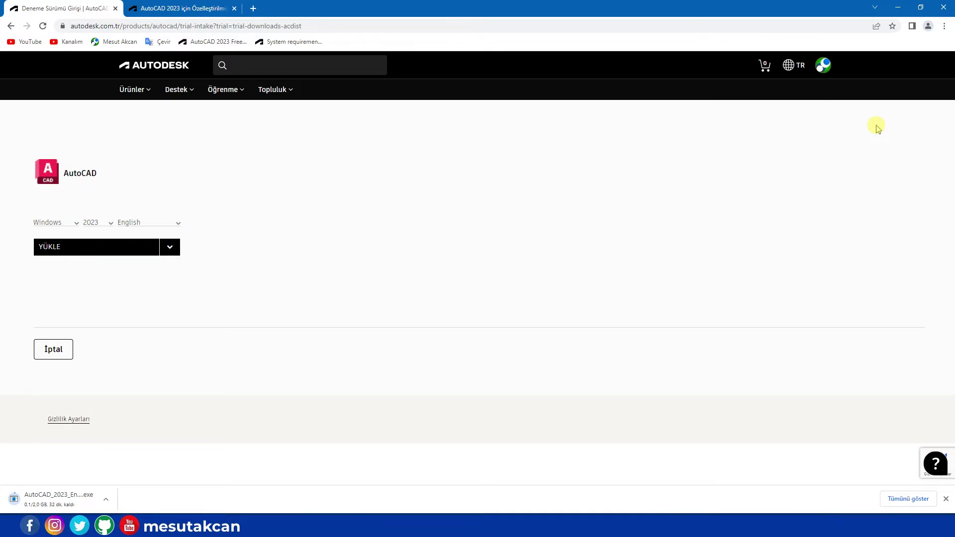
Step: Cancel the stalled download and restart it to fetch both installer files
{"action": "left_click", "coordinate": [106, 499]}
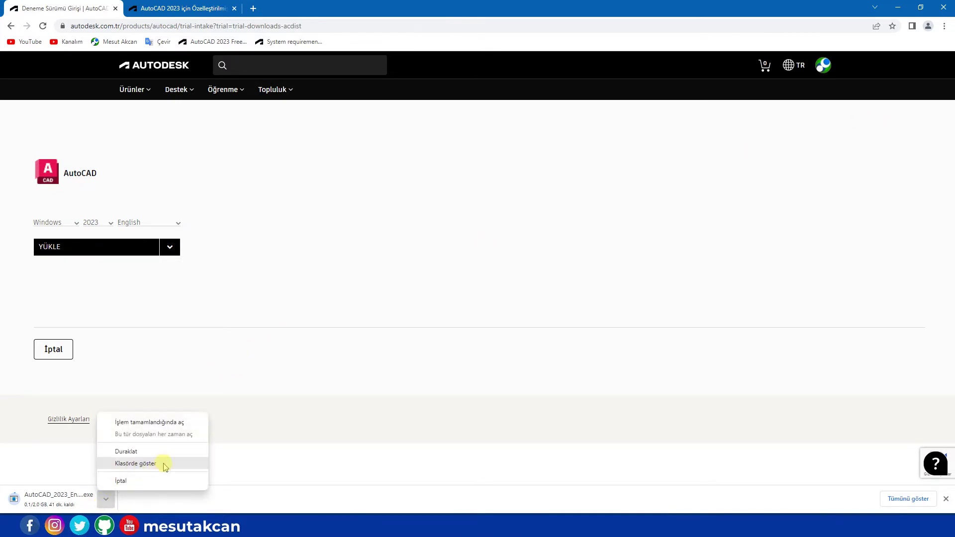
{"action": "left_click", "coordinate": [164, 480]}
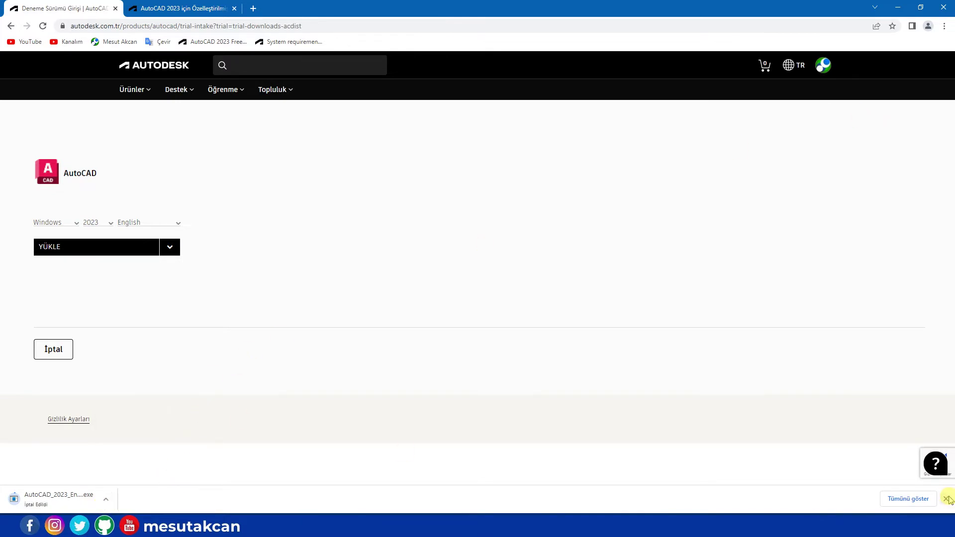
{"action": "left_click", "coordinate": [947, 499]}
{"action": "left_click", "coordinate": [169, 247]}
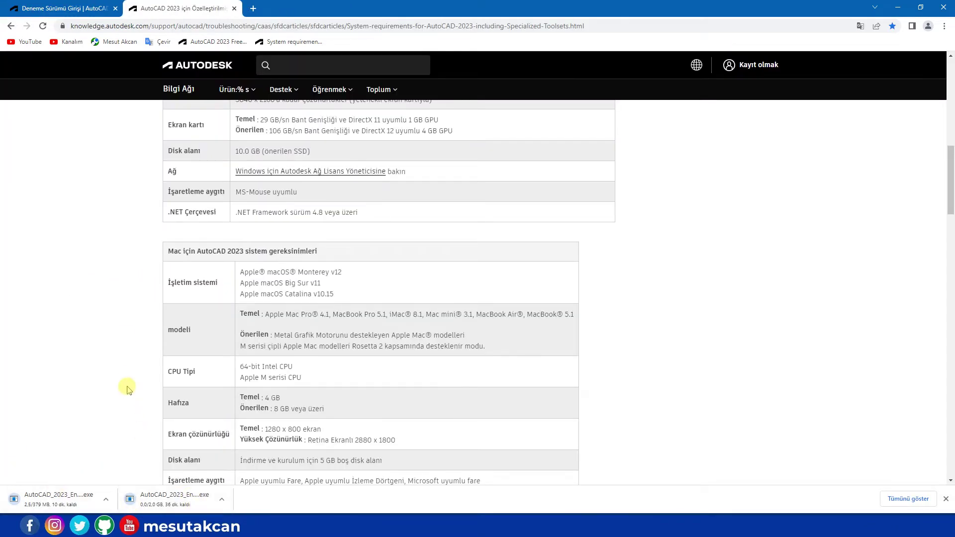
{"action": "left_click", "coordinate": [65, 8]}
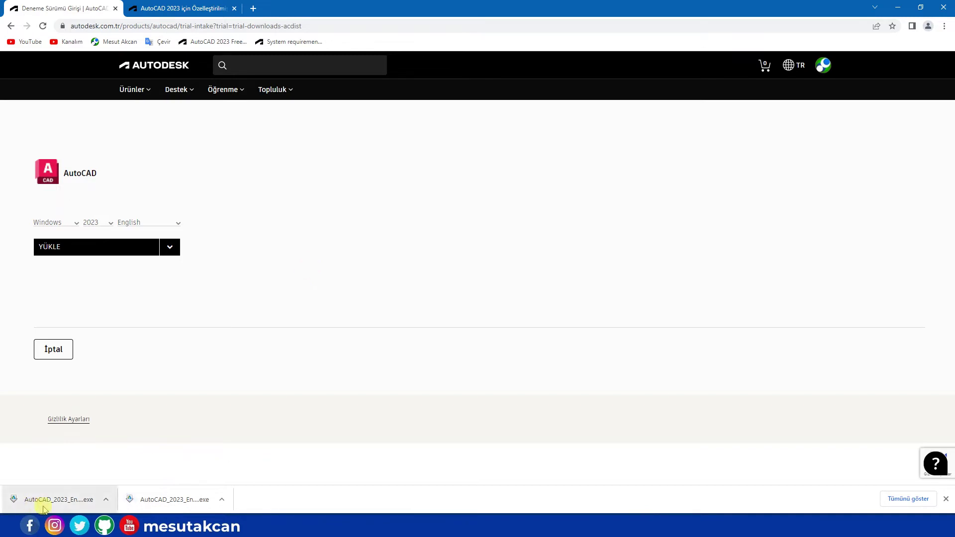
Step: Select both installer files in İndirilenler, copy them, and paste them onto the desktop
{"action": "left_click", "coordinate": [221, 499]}
{"action": "left_click", "coordinate": [286, 465]}
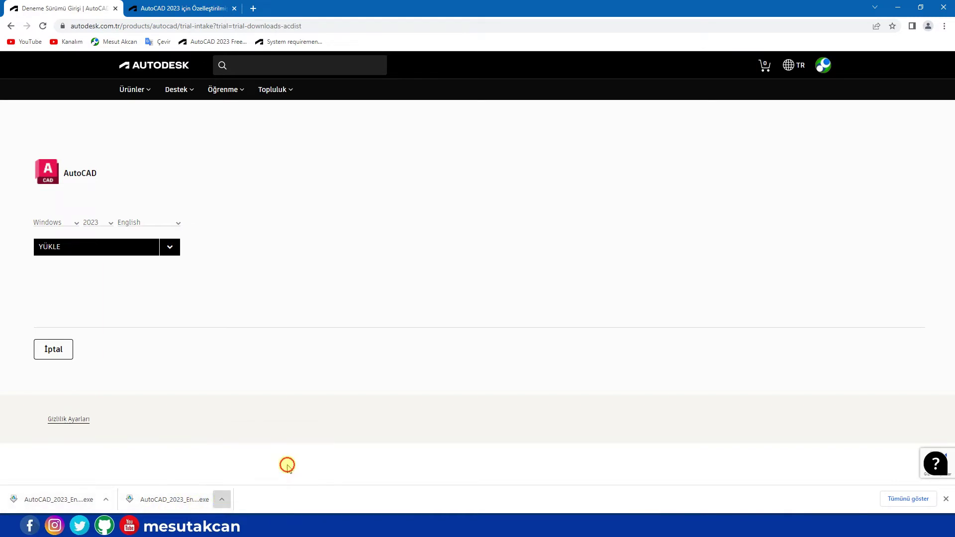
{"action": "left_click", "coordinate": [307, 208]}
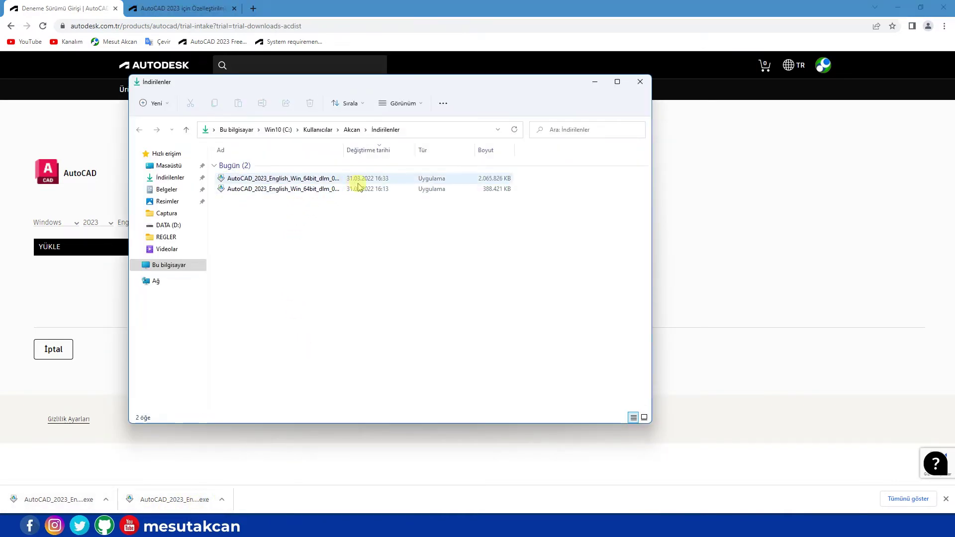
{"action": "left_click_drag", "start_coordinate": [403, 219], "coordinate": [271, 172]}
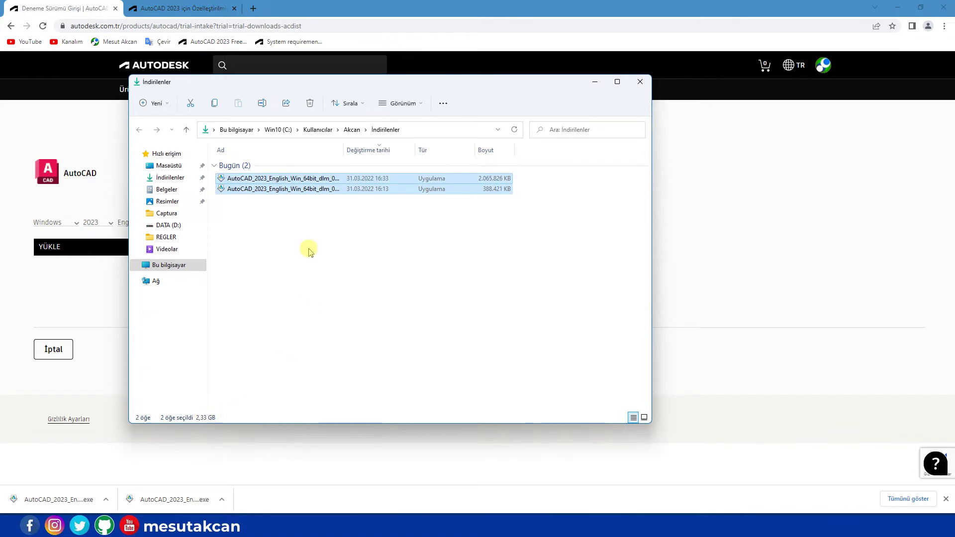
{"action": "left_click", "coordinate": [641, 81]}
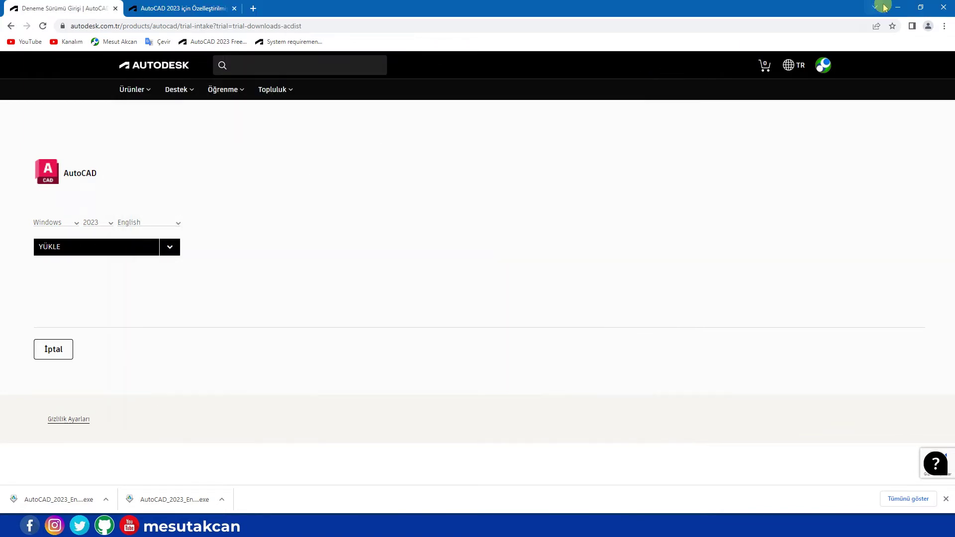
{"action": "left_click", "coordinate": [898, 6]}
{"action": "right_click", "coordinate": [30, 128]}
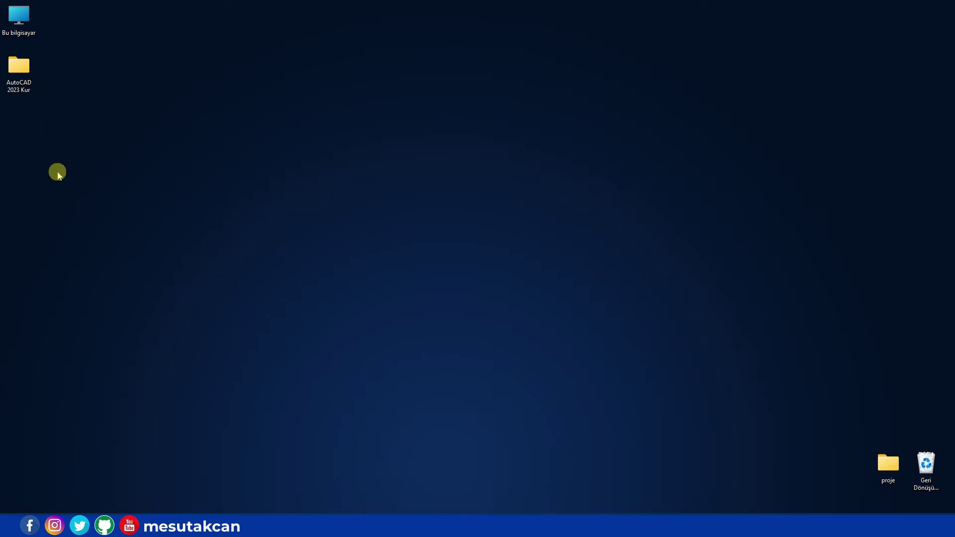
{"action": "left_click", "coordinate": [40, 141]}
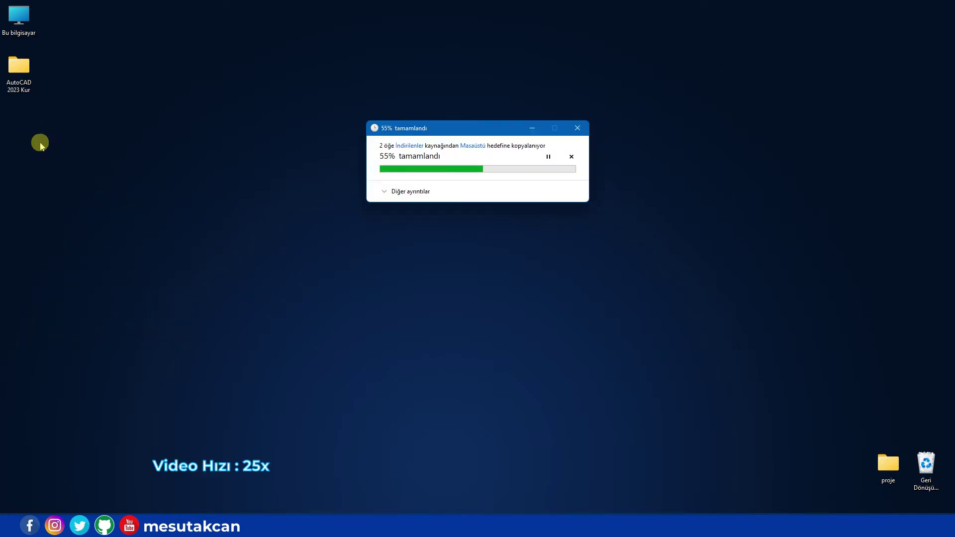
{"action": "left_click", "coordinate": [57, 142]}
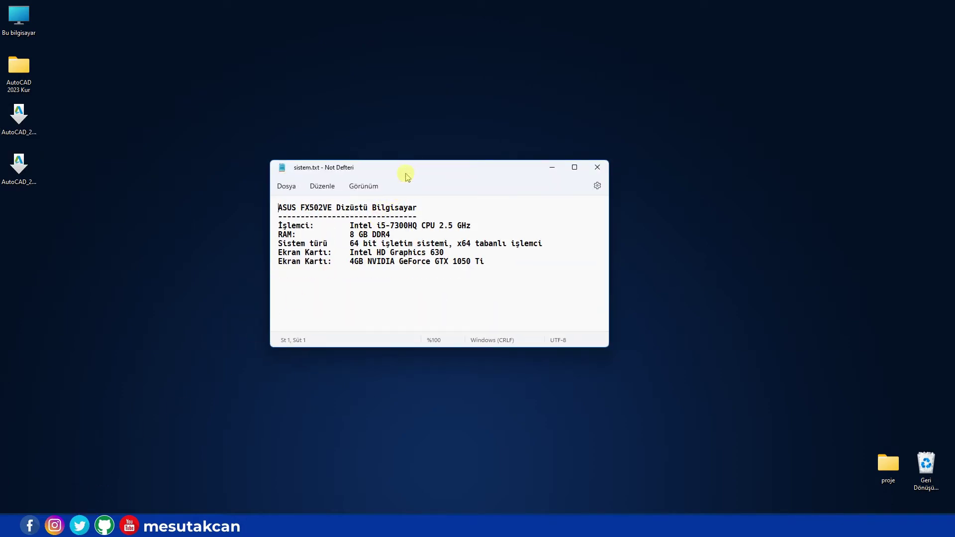
{"action": "left_click_drag", "start_coordinate": [407, 177], "coordinate": [365, 174]}
{"action": "left_click_drag", "start_coordinate": [444, 260], "coordinate": [218, 206]}
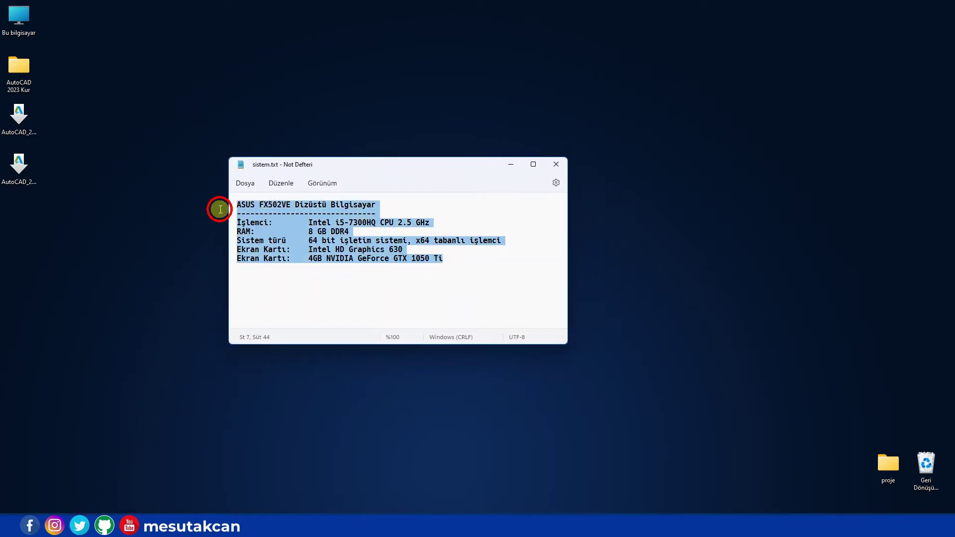
{"action": "left_click", "coordinate": [303, 270]}
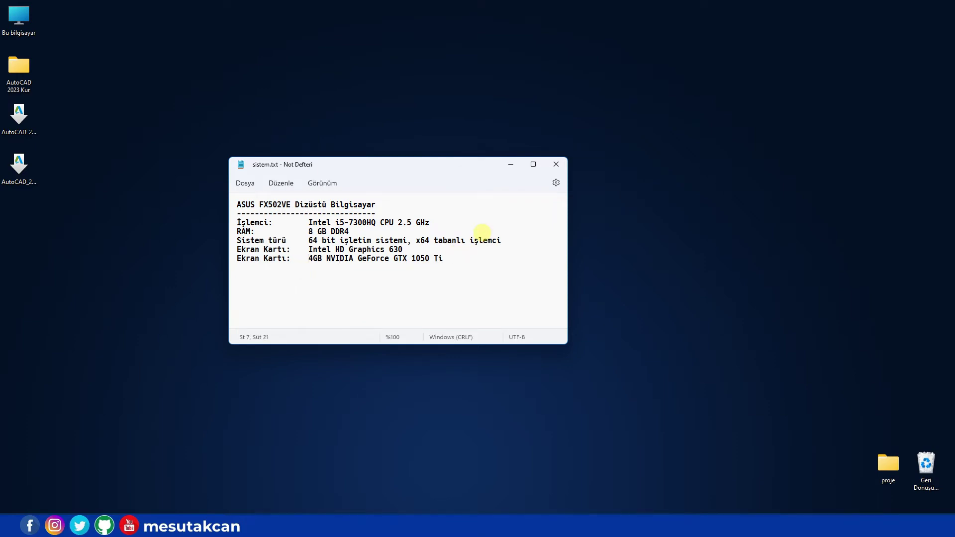
{"action": "left_click", "coordinate": [511, 164]}
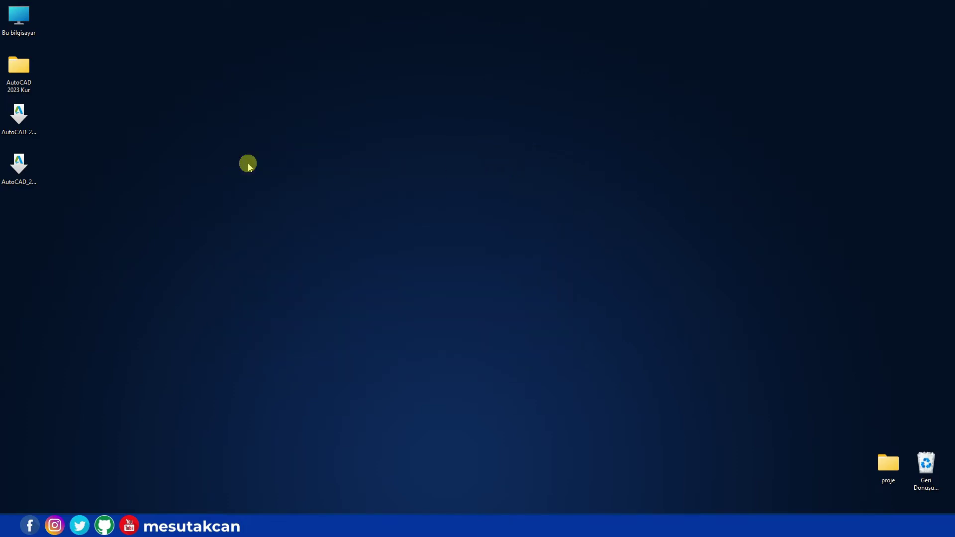
Step: Run the AutoCAD_2023 sfx.exe self-extractor and extract it to C:\Autodesk\
{"action": "left_click", "coordinate": [23, 121]}
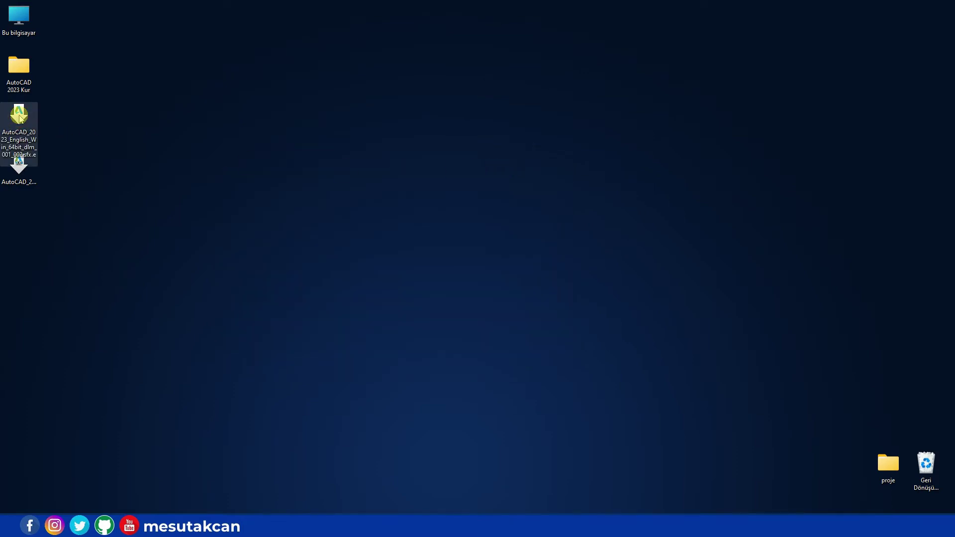
{"action": "left_click", "coordinate": [23, 181]}
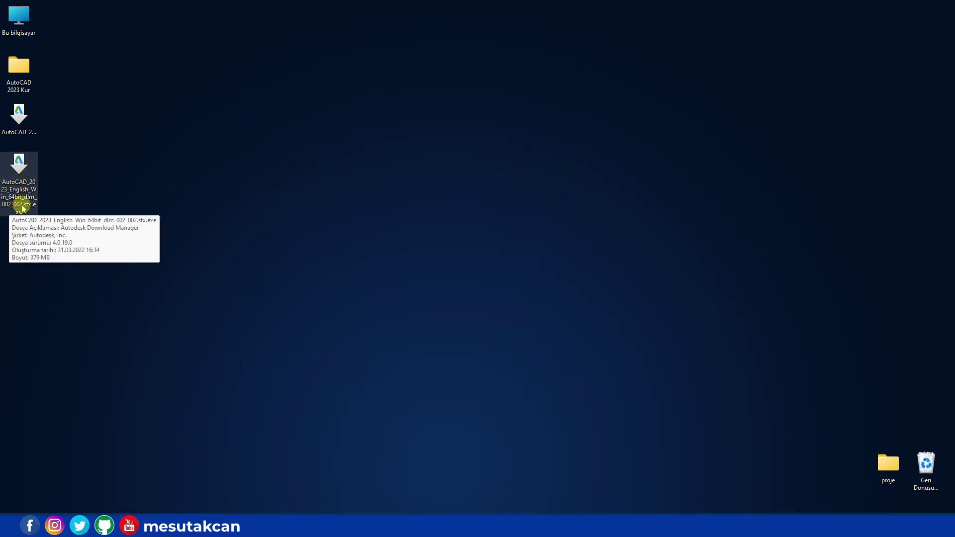
{"action": "left_click", "coordinate": [21, 121]}
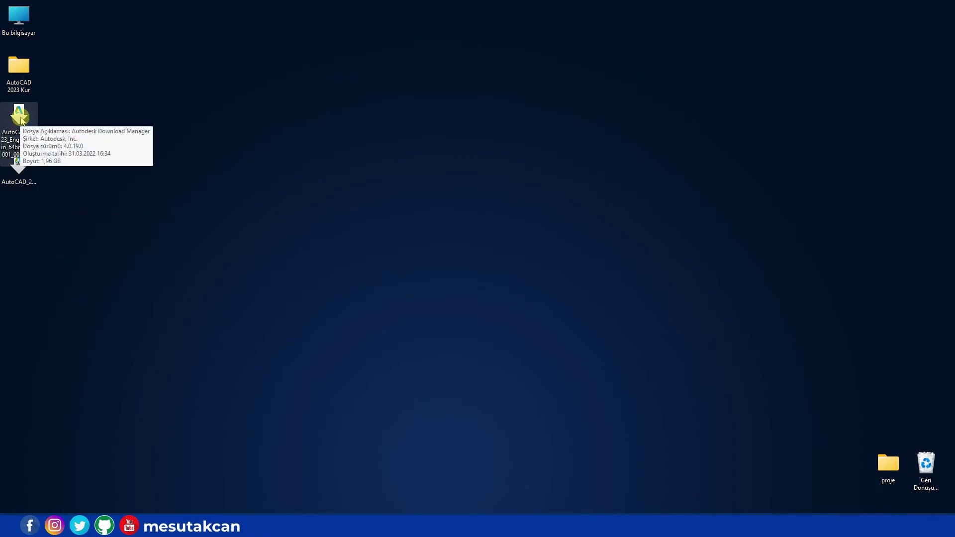
{"action": "double_click", "coordinate": [21, 121]}
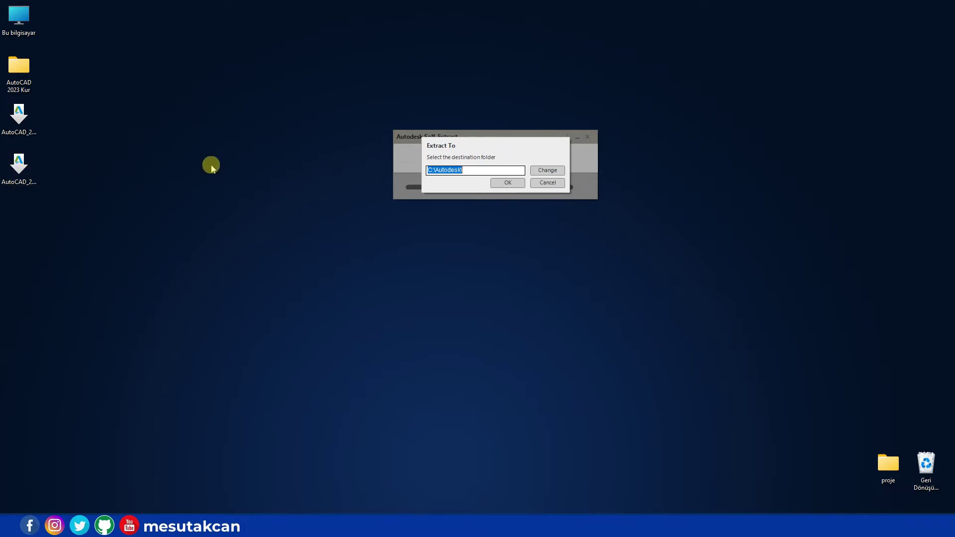
{"action": "left_click", "coordinate": [453, 170]}
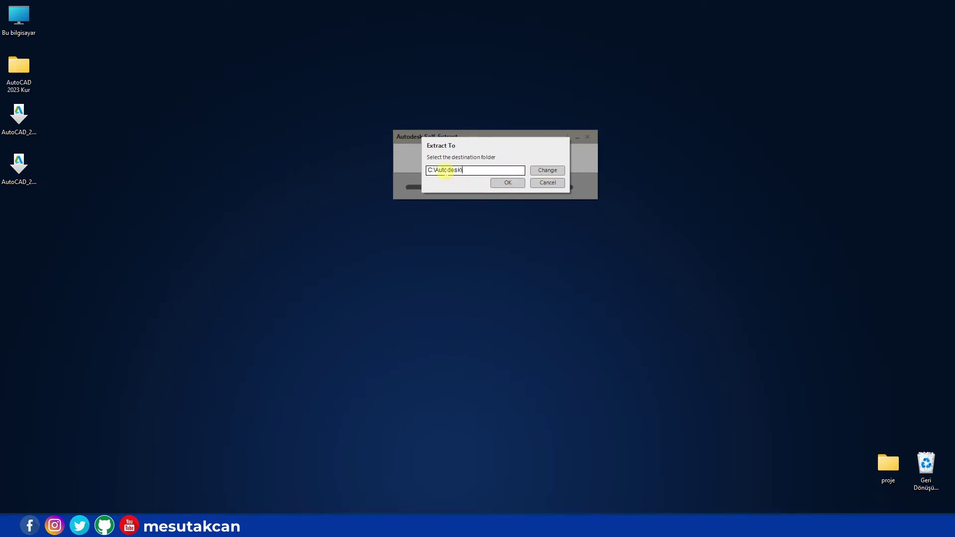
{"action": "left_click", "coordinate": [506, 184]}
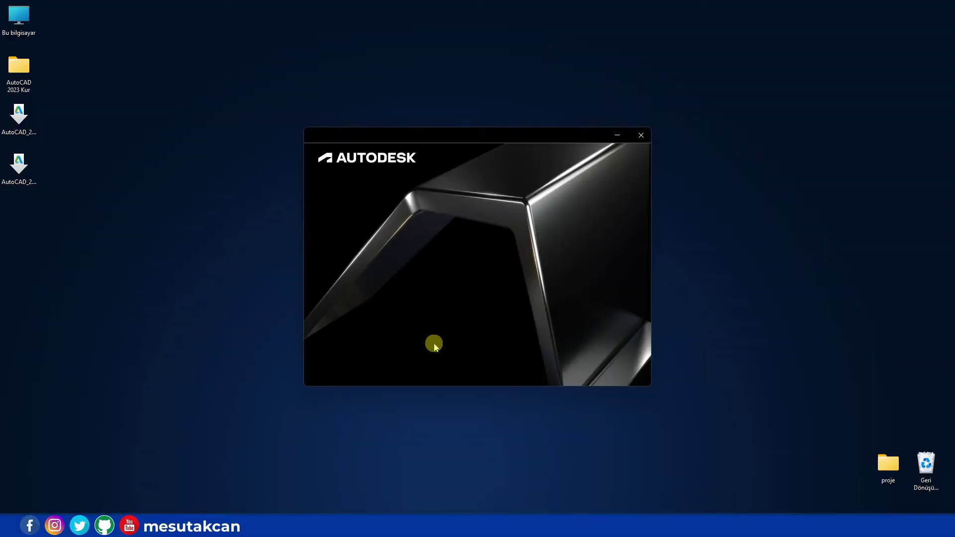
Step: Accept the Terms of Use and install AutoCAD 2023 into C:\Program Files\Autodesk
{"action": "left_click_drag", "start_coordinate": [605, 204], "coordinate": [607, 318]}
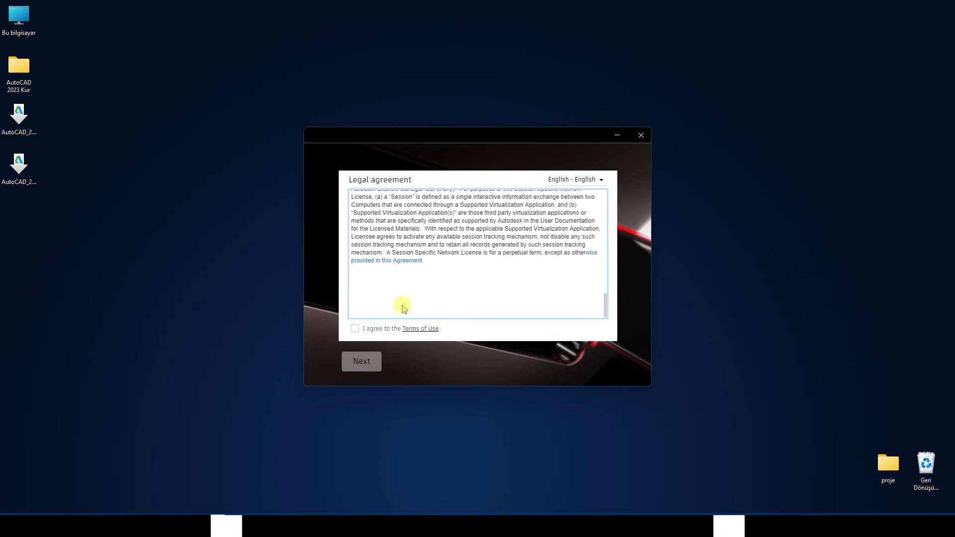
{"action": "left_click", "coordinate": [355, 330]}
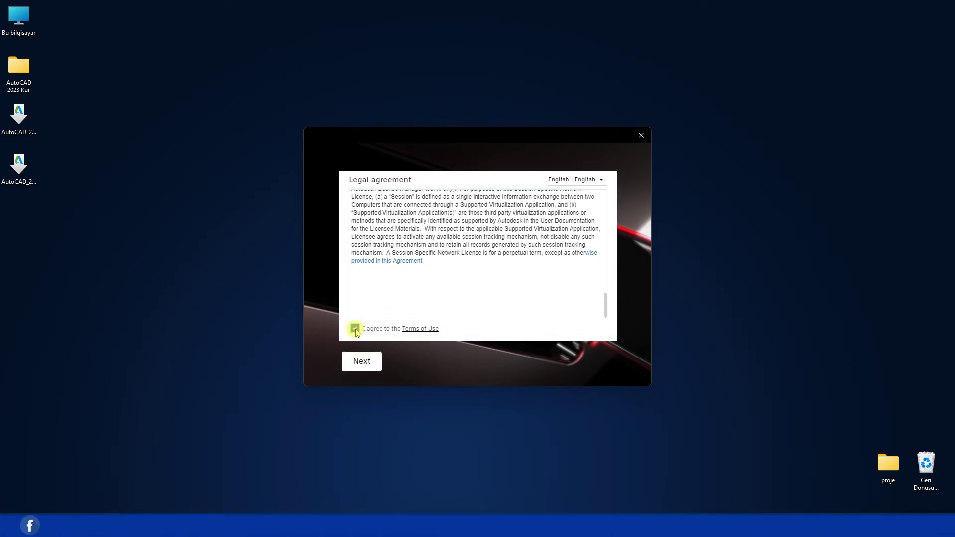
{"action": "left_click", "coordinate": [362, 363]}
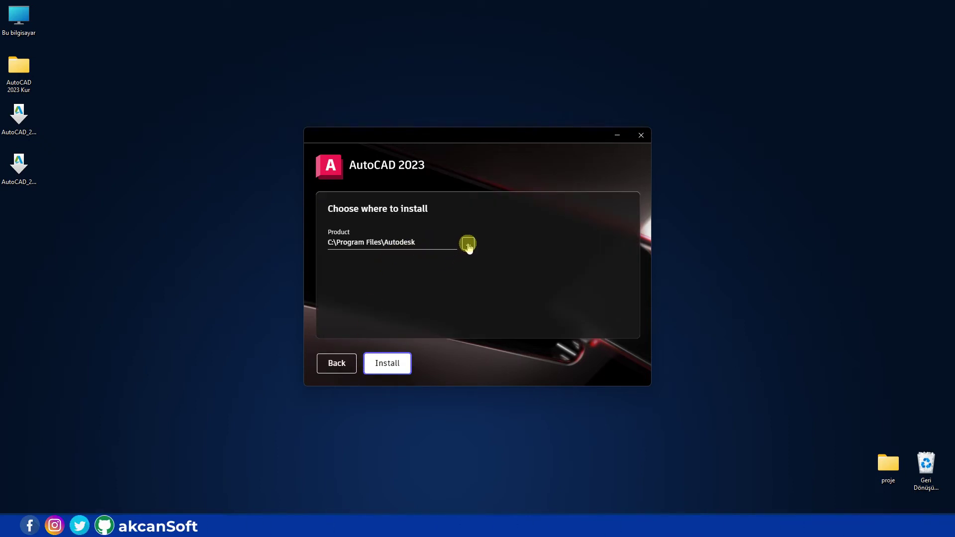
{"action": "left_click", "coordinate": [387, 367]}
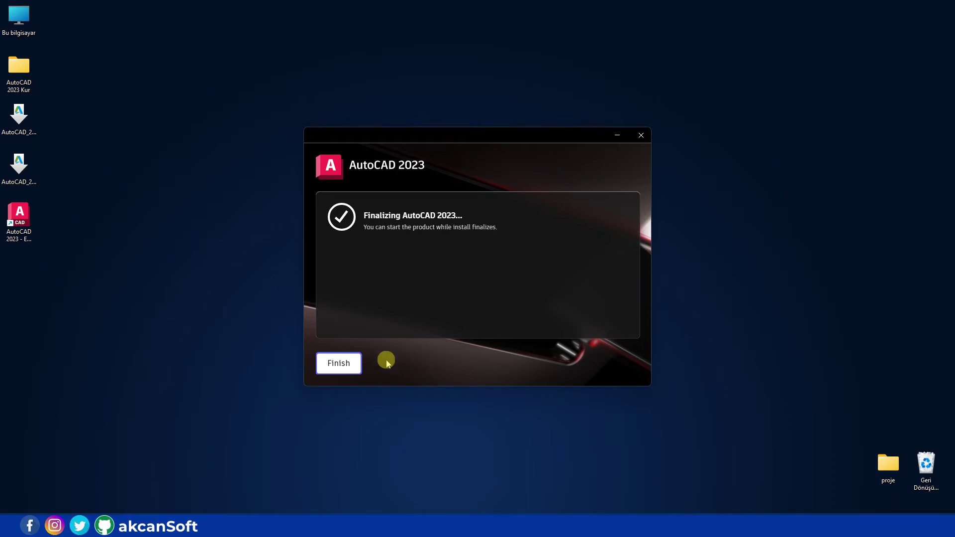
Step: Close the finished installer and launch AutoCAD 2023 - English from its desktop shortcut
{"action": "left_click", "coordinate": [340, 367]}
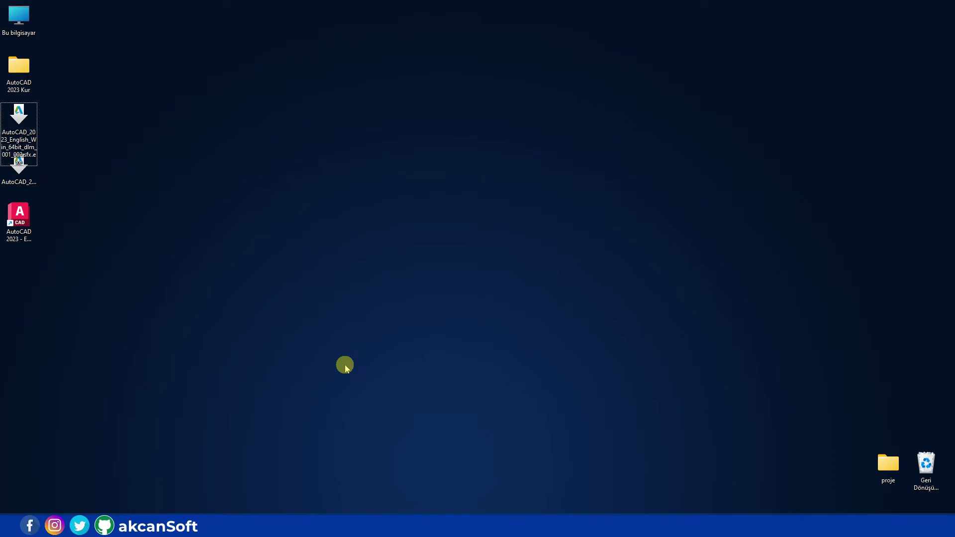
{"action": "double_click", "coordinate": [27, 221]}
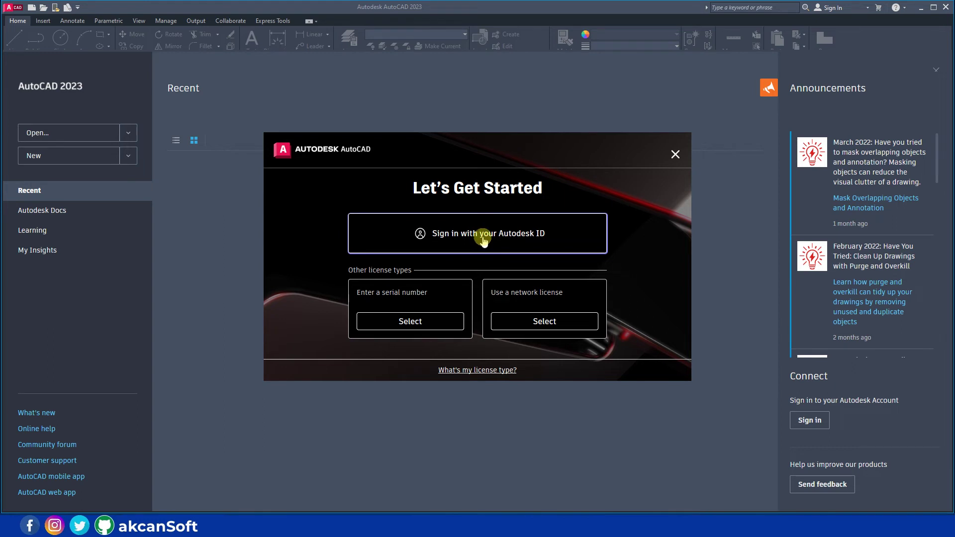
Step: Sign in with the Autodesk ID, entering the account e-mail and then the account password
{"action": "left_click", "coordinate": [482, 241]}
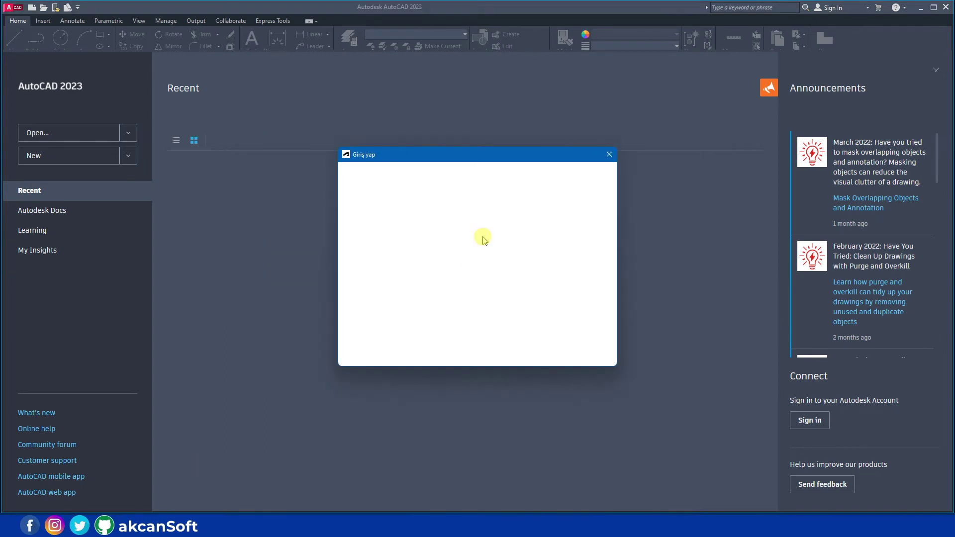
{"action": "left_click", "coordinate": [470, 227]}
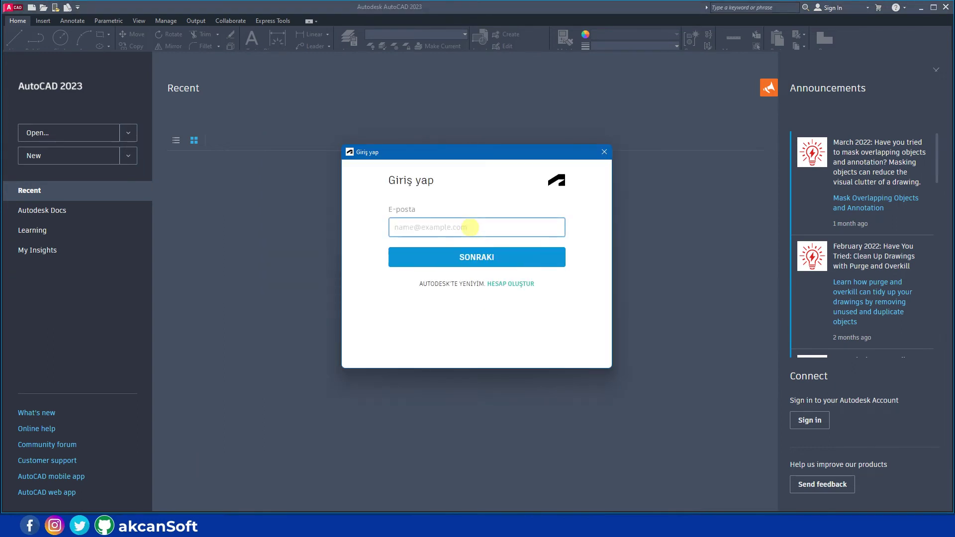
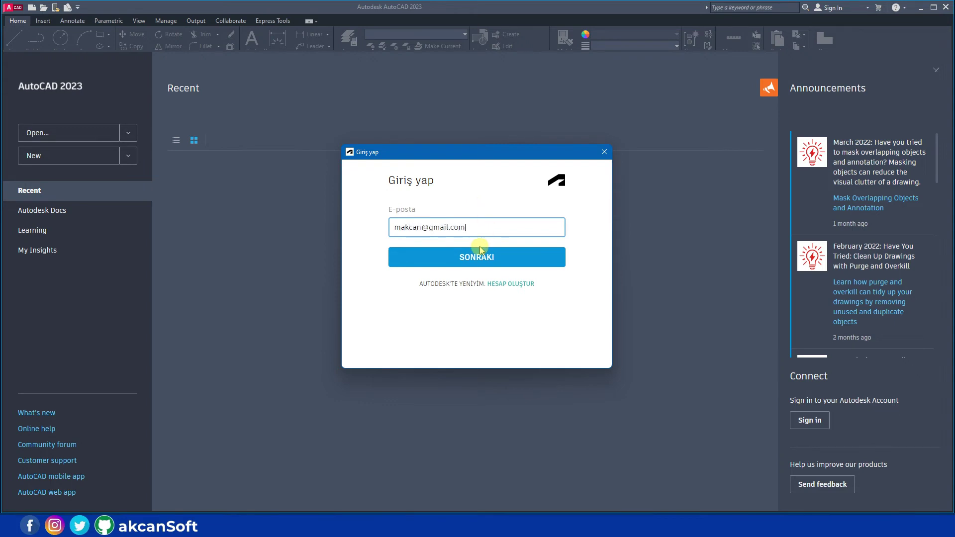
{"action": "left_click", "coordinate": [477, 256]}
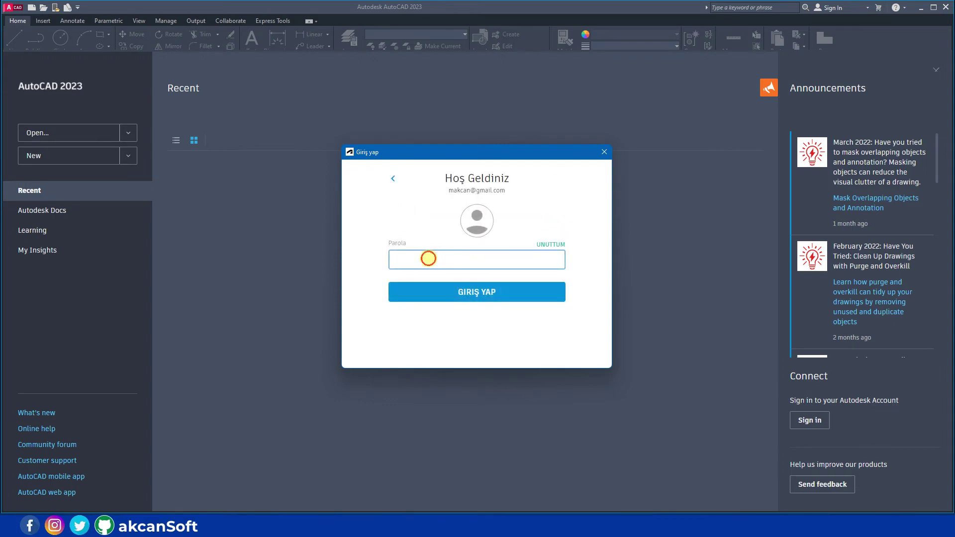
{"action": "type", "text": "**********"}
{"action": "left_click", "coordinate": [474, 292]}
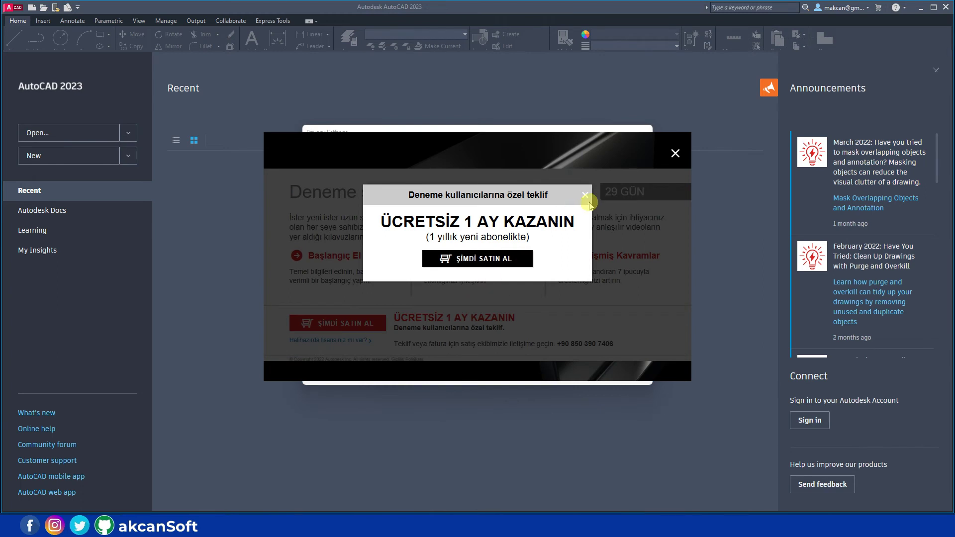
Step: Dismiss the offer, trial welcome and privacy prompts, then start Drawing1 from the acadiso.dwt template
{"action": "left_click", "coordinate": [585, 196]}
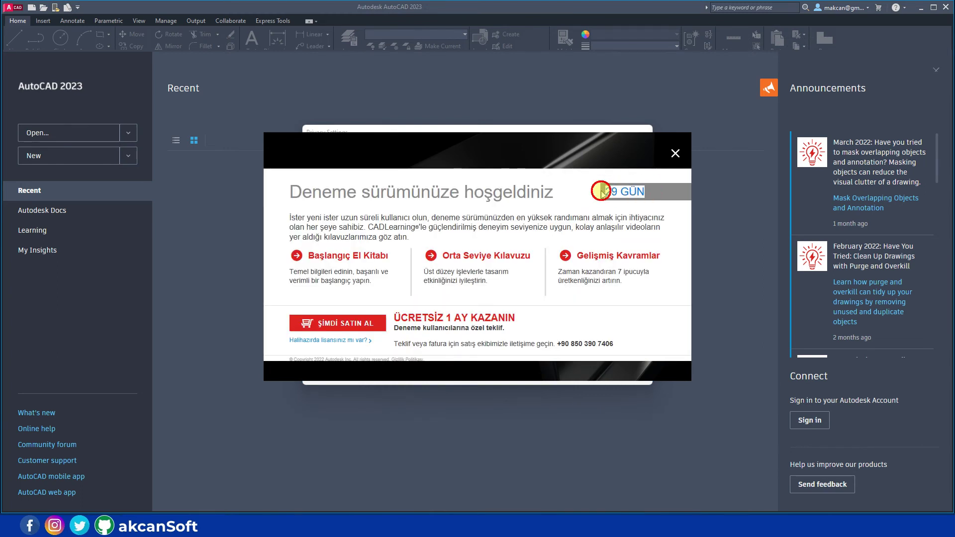
{"action": "left_click", "coordinate": [589, 194]}
{"action": "left_click", "coordinate": [675, 154]}
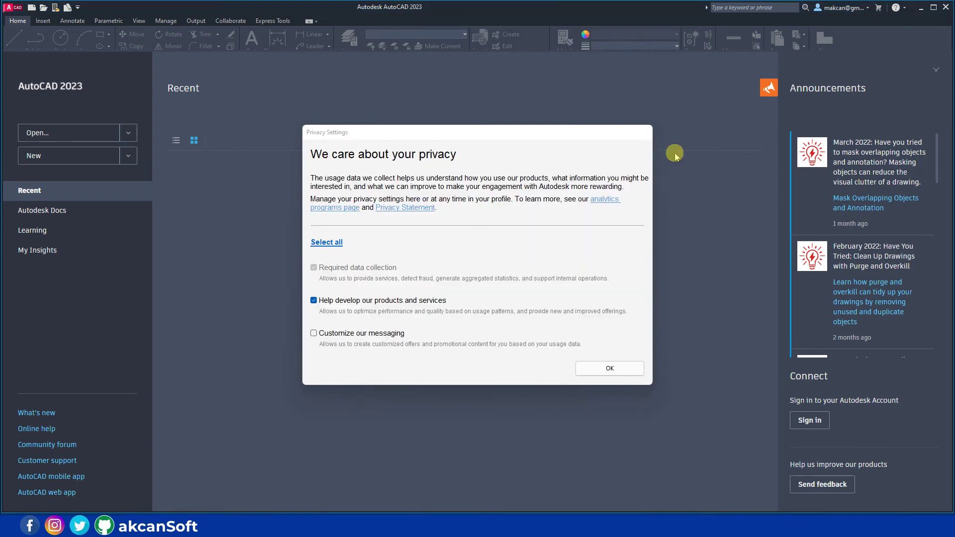
{"action": "left_click", "coordinate": [313, 302]}
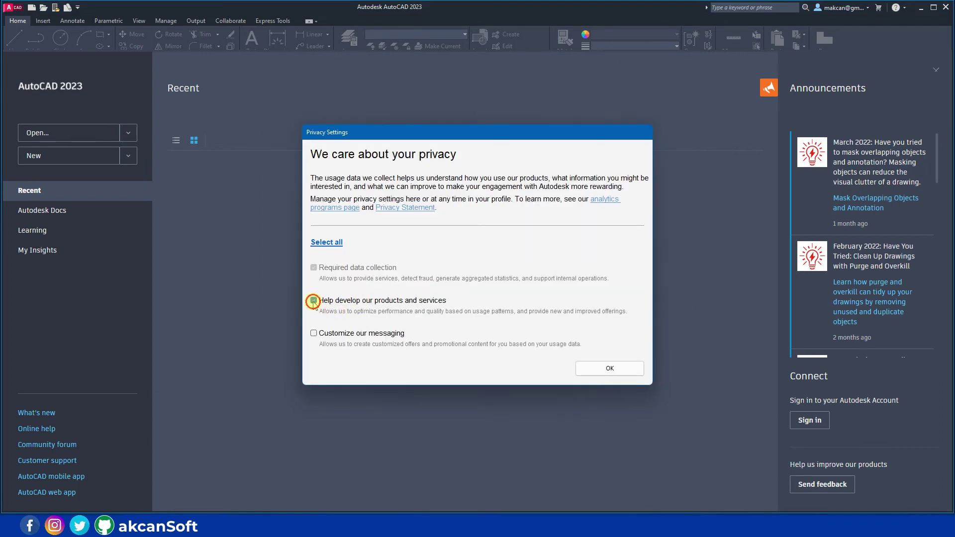
{"action": "left_click", "coordinate": [612, 370]}
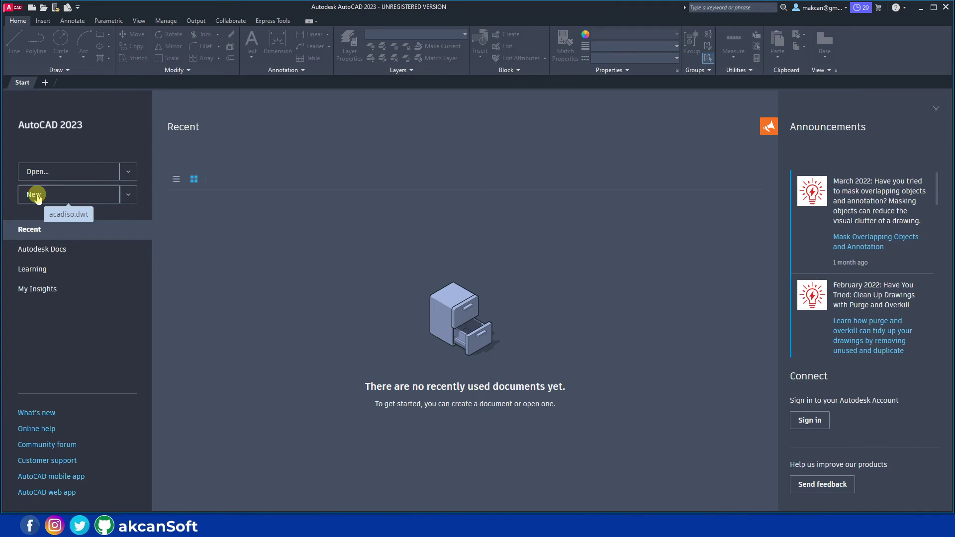
{"action": "left_click", "coordinate": [34, 194]}
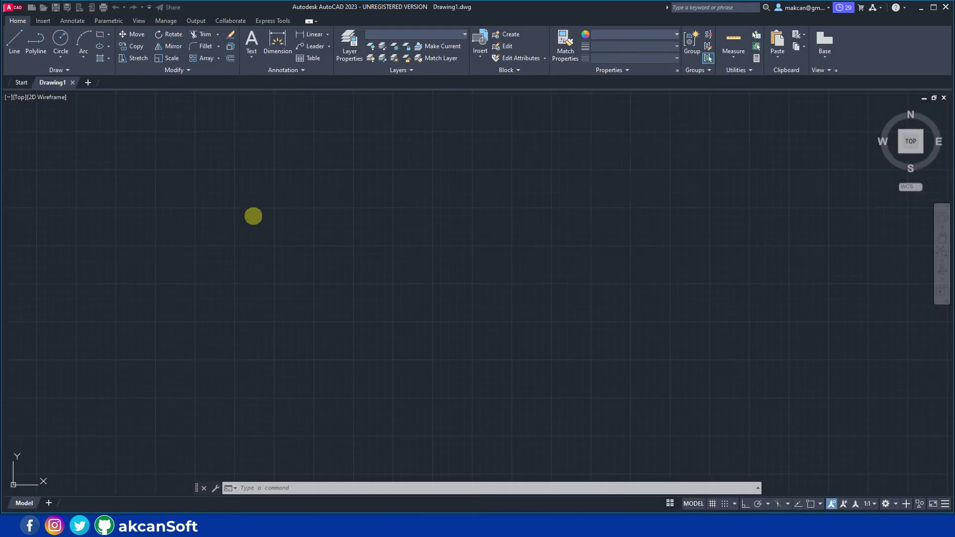
Step: Set Color theme to Light on the Display tab of the Options dialog
{"action": "right_click", "coordinate": [251, 212]}
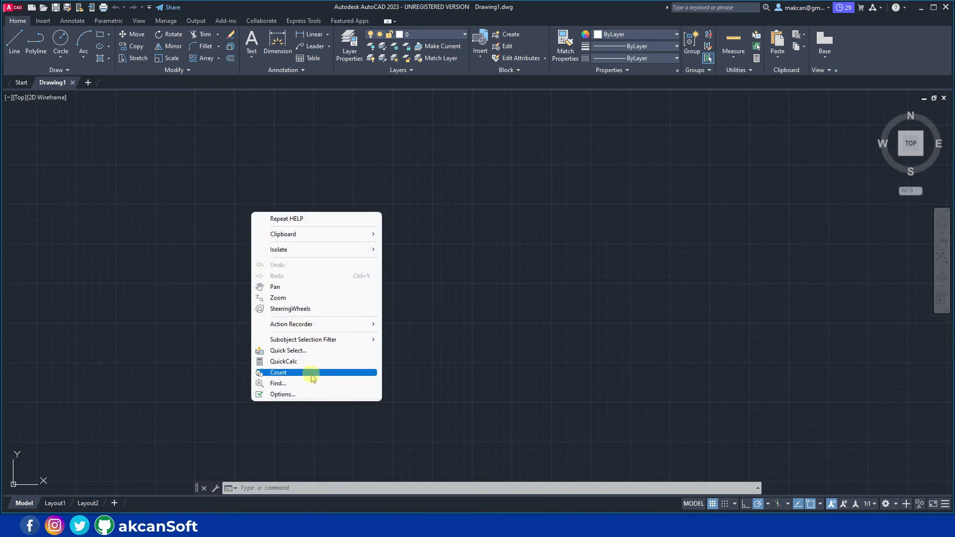
{"action": "left_click", "coordinate": [313, 394]}
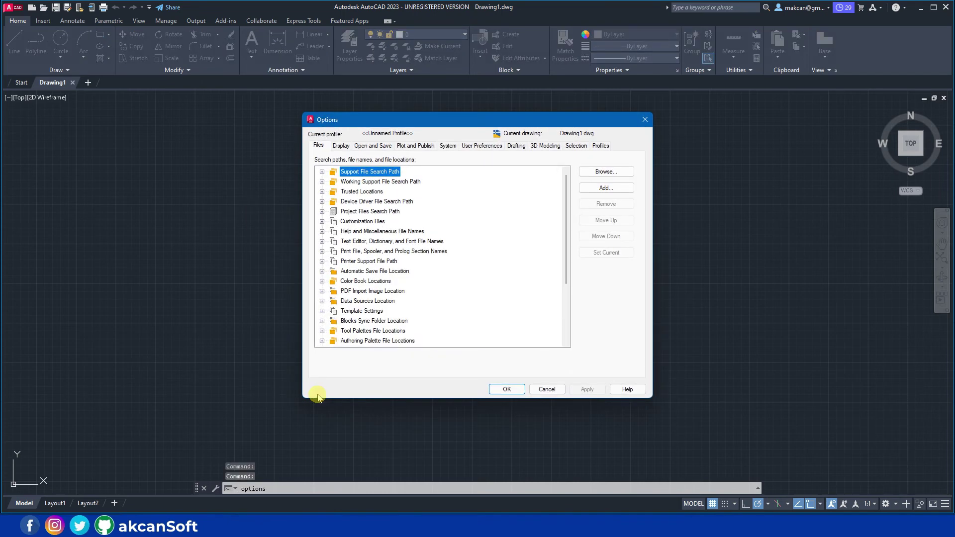
{"action": "left_click", "coordinate": [341, 146]}
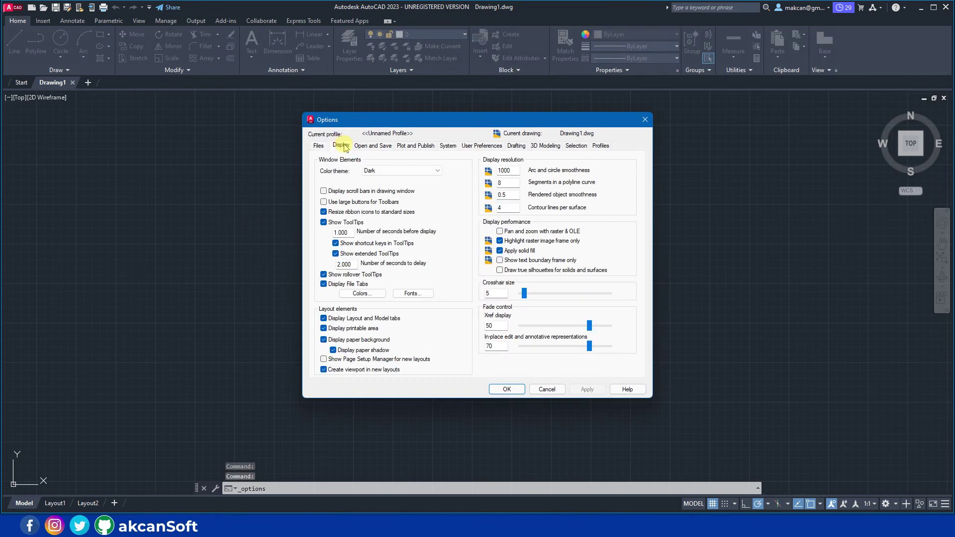
{"action": "left_click", "coordinate": [386, 171]}
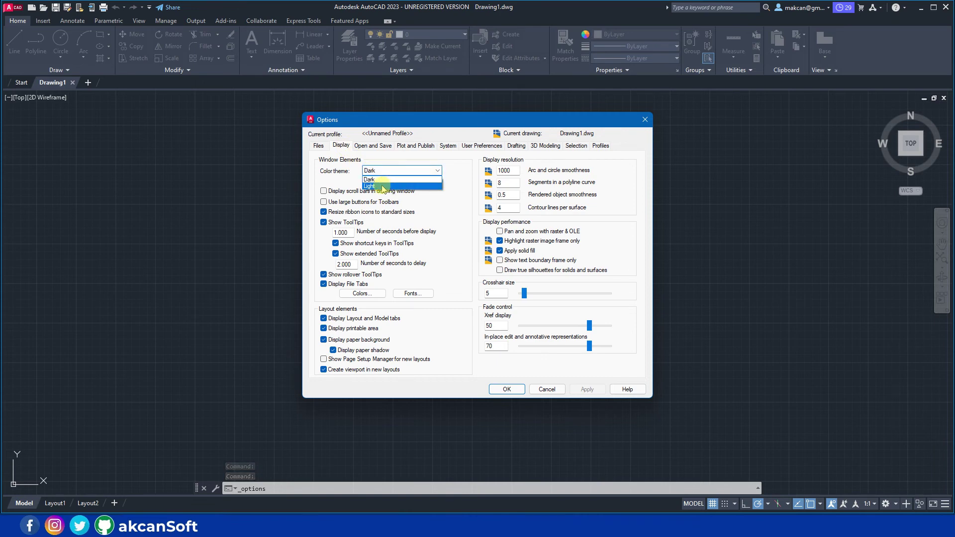
{"action": "left_click", "coordinate": [383, 187]}
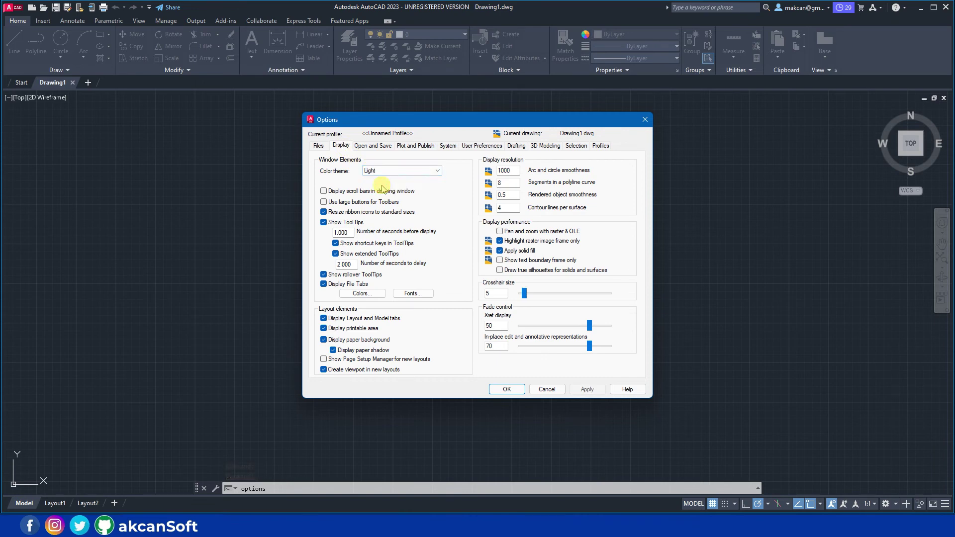
{"action": "left_click", "coordinate": [506, 390]}
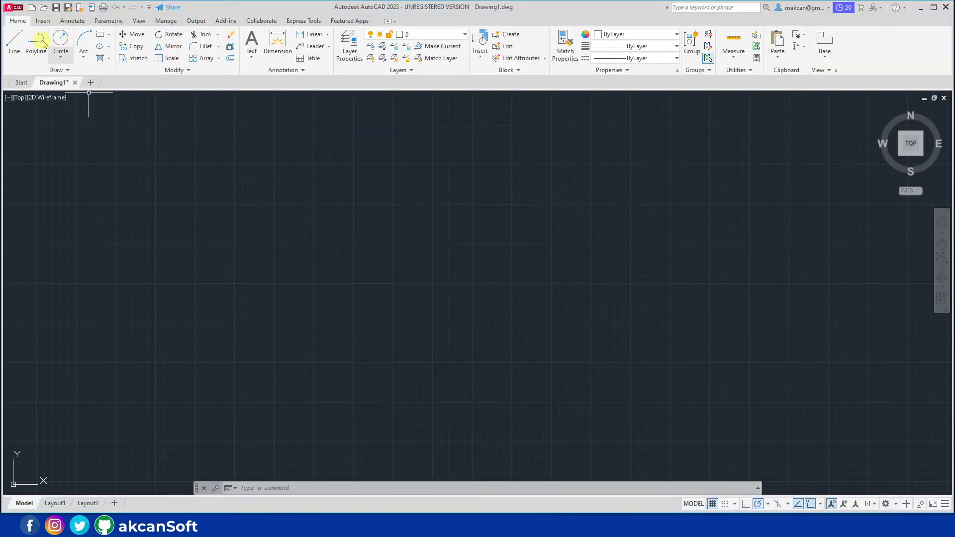
Step: Glance at the application menu, close it, and switch over to Google Chrome
{"action": "left_click", "coordinate": [13, 10]}
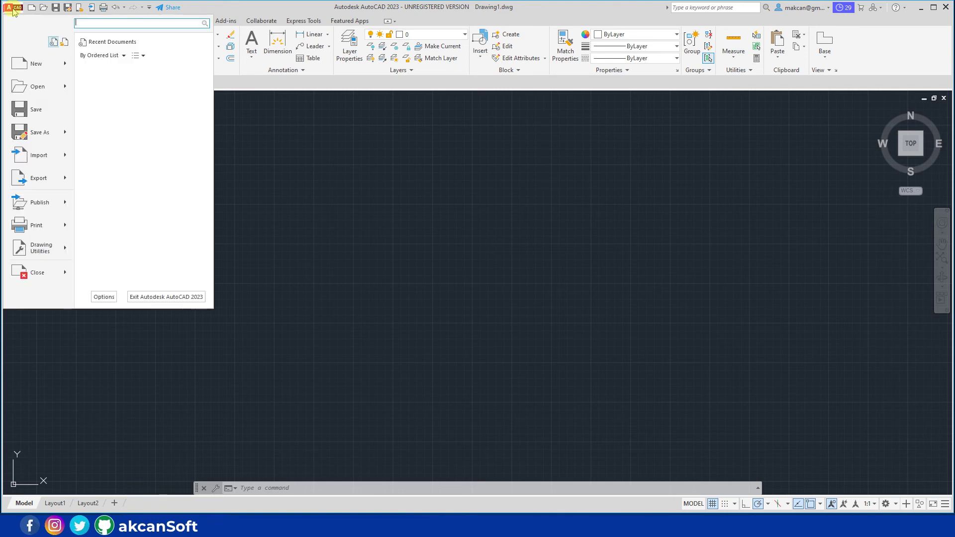
{"action": "left_click", "coordinate": [297, 7]}
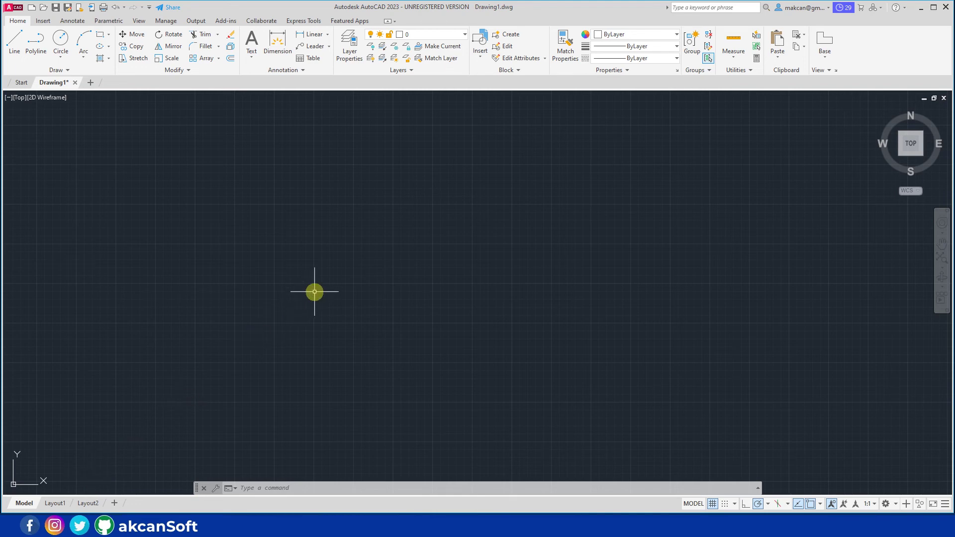
{"action": "key", "text": "alt+Tab"}
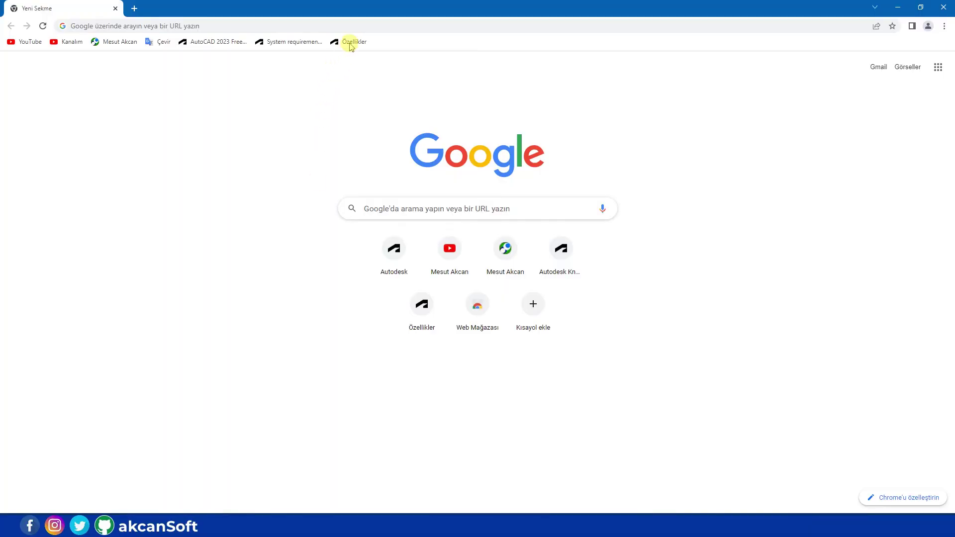
Step: Scroll the Turkish AutoCAD 2023 features page down to its footer, then close Chrome
{"action": "left_click", "coordinate": [351, 42]}
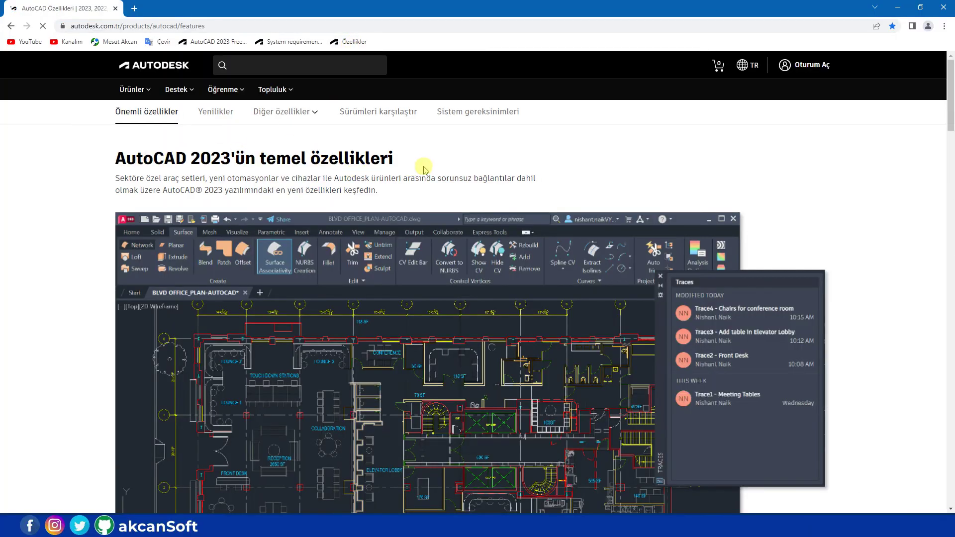
{"action": "scroll", "coordinate": [427, 309], "scroll_direction": "down", "scroll_amount": 3}
{"action": "scroll", "coordinate": [416, 305], "scroll_direction": "down", "scroll_amount": 3}
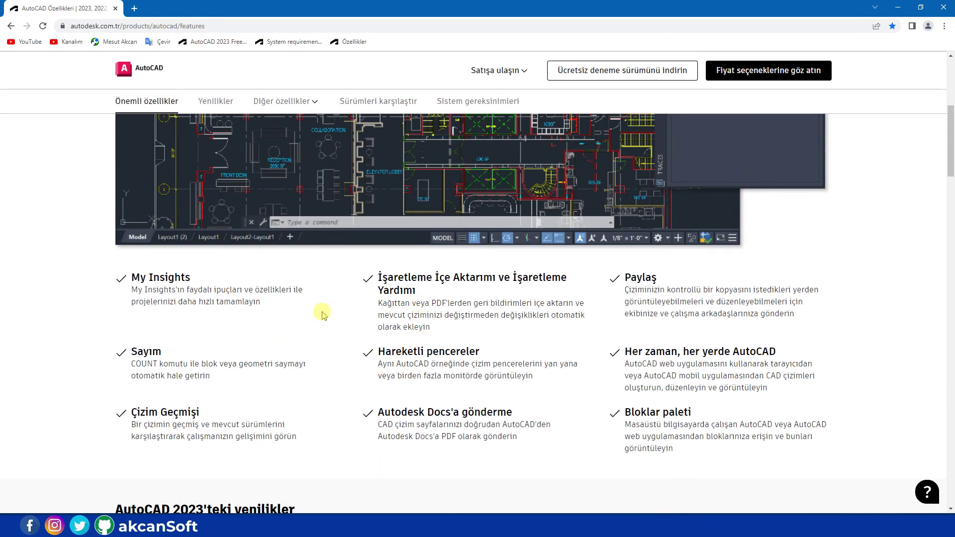
{"action": "scroll", "coordinate": [323, 314], "scroll_direction": "down", "scroll_amount": 1}
{"action": "scroll", "coordinate": [324, 315], "scroll_direction": "down", "scroll_amount": 3}
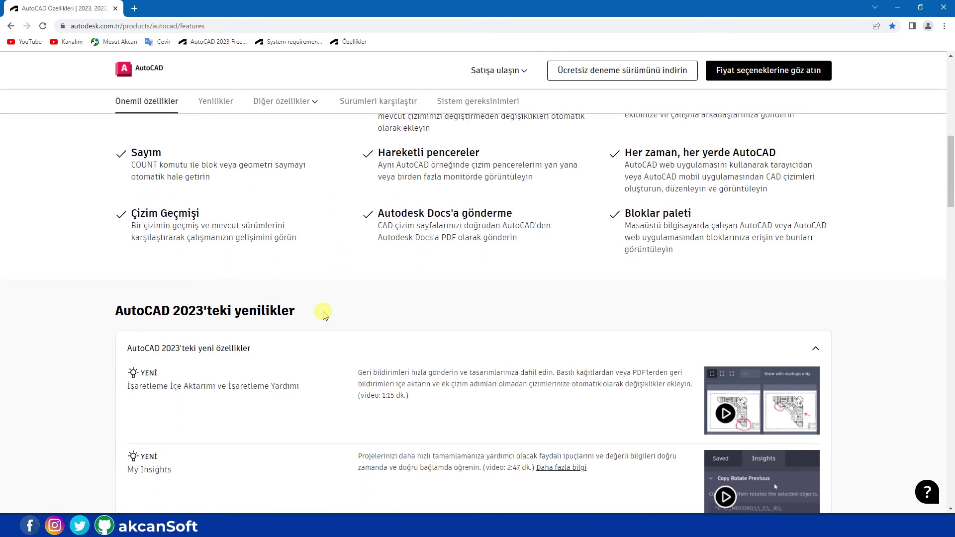
{"action": "scroll", "coordinate": [323, 317], "scroll_direction": "down", "scroll_amount": 4}
{"action": "scroll", "coordinate": [323, 317], "scroll_direction": "down", "scroll_amount": 2}
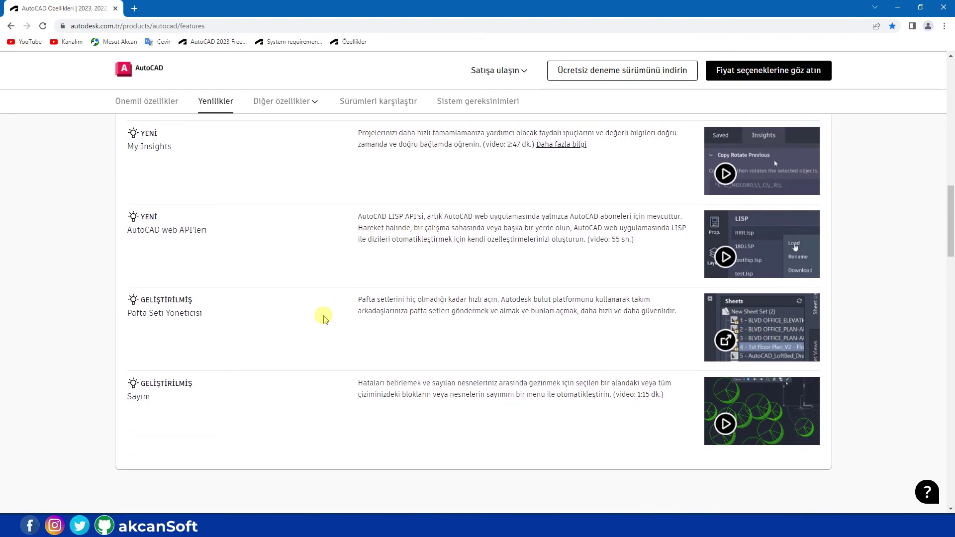
{"action": "scroll", "coordinate": [324, 316], "scroll_direction": "down", "scroll_amount": 2}
{"action": "scroll", "coordinate": [324, 317], "scroll_direction": "down", "scroll_amount": 3}
{"action": "scroll", "coordinate": [324, 317], "scroll_direction": "down", "scroll_amount": 3}
{"action": "scroll", "coordinate": [324, 317], "scroll_direction": "down", "scroll_amount": 1}
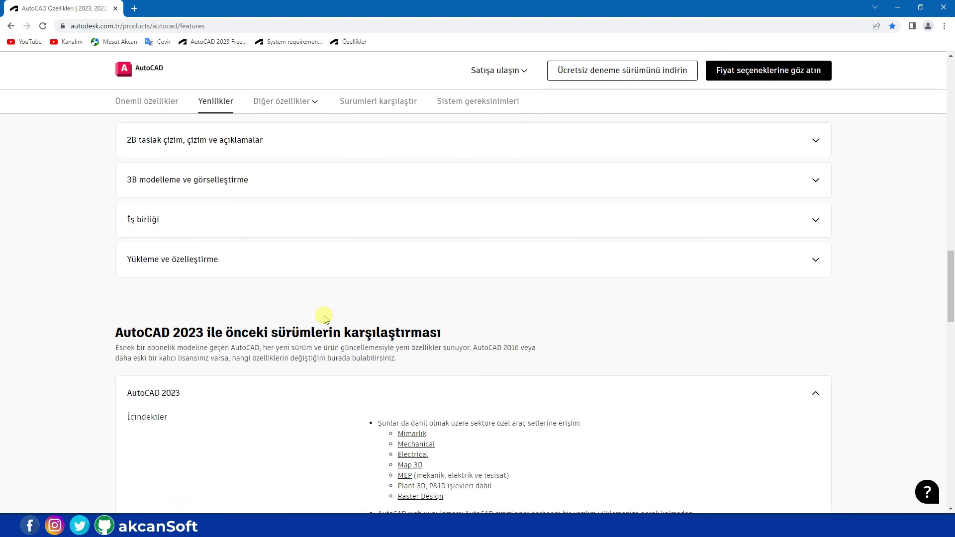
{"action": "scroll", "coordinate": [323, 317], "scroll_direction": "down", "scroll_amount": 3}
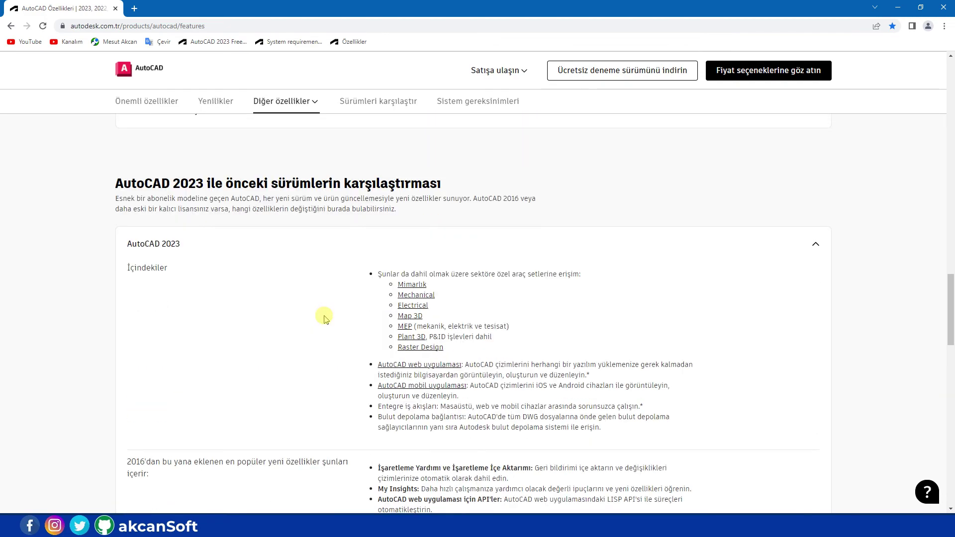
{"action": "scroll", "coordinate": [324, 316], "scroll_direction": "down", "scroll_amount": 3}
{"action": "scroll", "coordinate": [323, 316], "scroll_direction": "down", "scroll_amount": 5}
{"action": "scroll", "coordinate": [323, 316], "scroll_direction": "down", "scroll_amount": 5}
{"action": "scroll", "coordinate": [323, 316], "scroll_direction": "down", "scroll_amount": 5}
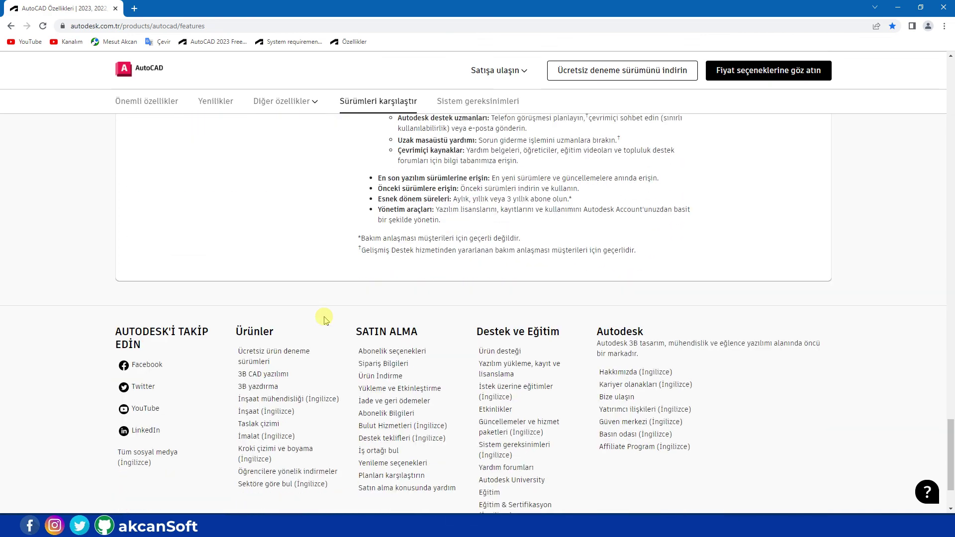
{"action": "left_click", "coordinate": [945, 7]}
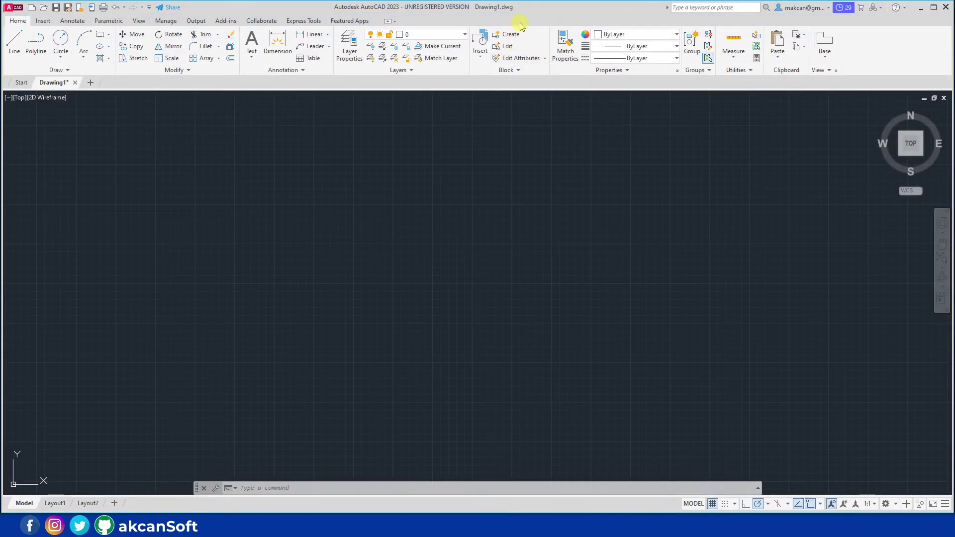
Step: Draw a closed four-sided figure with the Line tool
{"action": "left_click", "coordinate": [15, 55]}
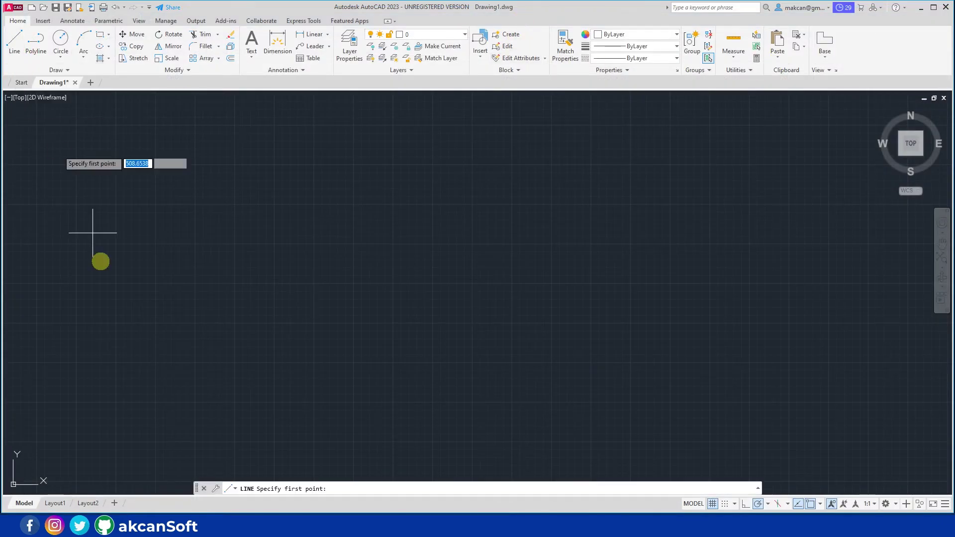
{"action": "left_click", "coordinate": [86, 259]}
{"action": "left_click", "coordinate": [168, 194]}
{"action": "left_click", "coordinate": [280, 239]}
{"action": "left_click", "coordinate": [328, 199]}
{"action": "right_click", "coordinate": [418, 195]}
{"action": "left_click", "coordinate": [477, 247]}
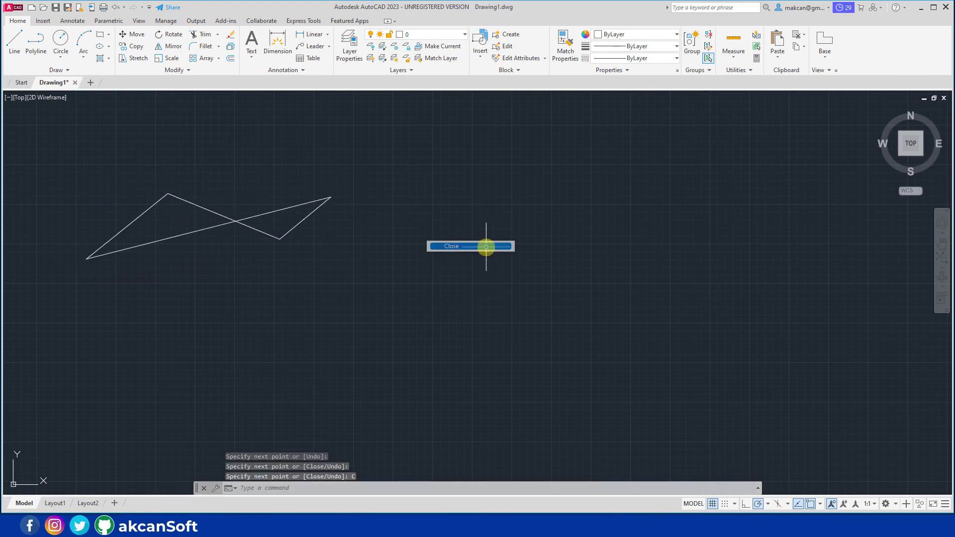
Step: Draw a closed zigzag polyline with a tall peak below the line figure
{"action": "left_click", "coordinate": [36, 48]}
{"action": "left_click", "coordinate": [132, 358]}
{"action": "left_click", "coordinate": [184, 296]}
{"action": "left_click", "coordinate": [220, 350]}
{"action": "left_click", "coordinate": [252, 270]}
{"action": "left_click", "coordinate": [297, 333]}
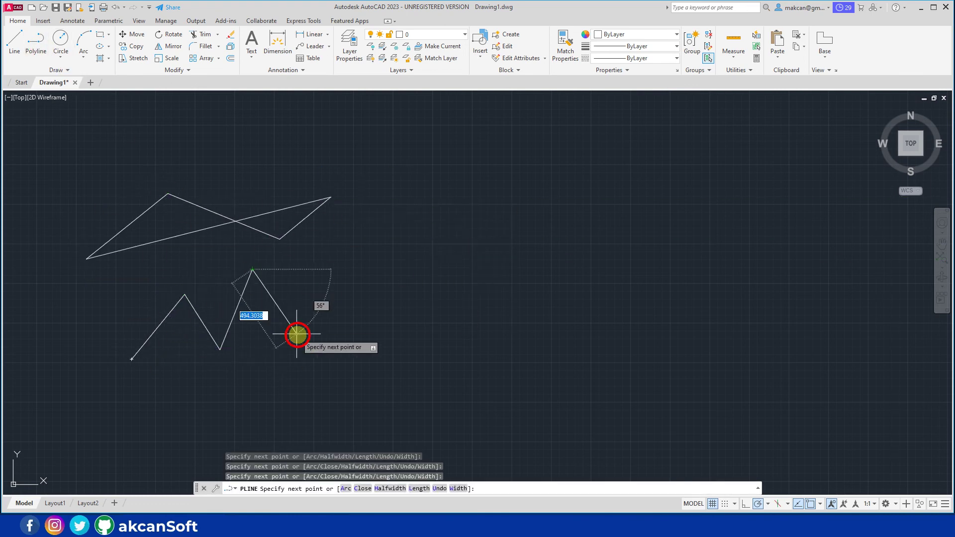
{"action": "left_click", "coordinate": [394, 201]}
{"action": "left_click", "coordinate": [435, 331]}
{"action": "right_click", "coordinate": [435, 331]}
{"action": "left_click", "coordinate": [497, 383]}
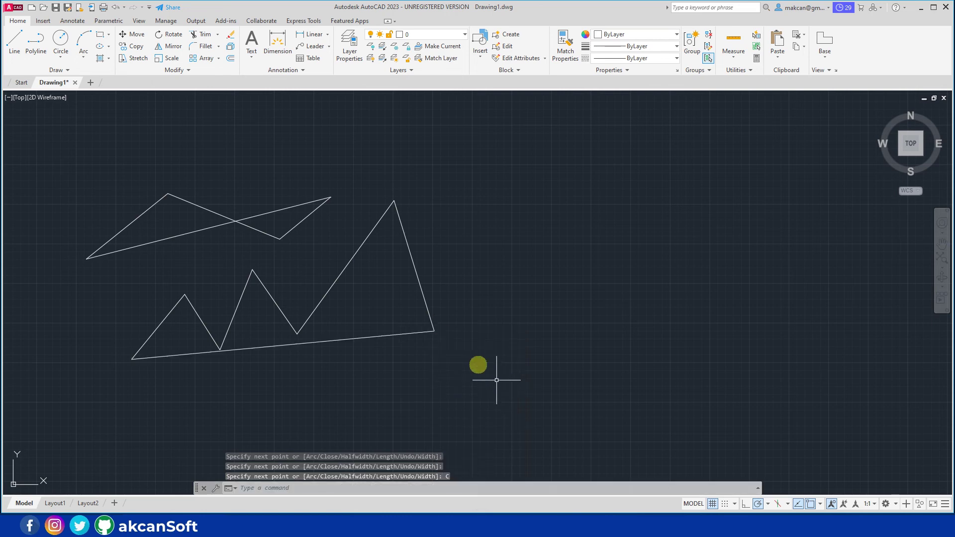
Step: Draw a circle by centre and radius to the right of the shapes
{"action": "left_click", "coordinate": [61, 40]}
{"action": "left_click", "coordinate": [497, 243]}
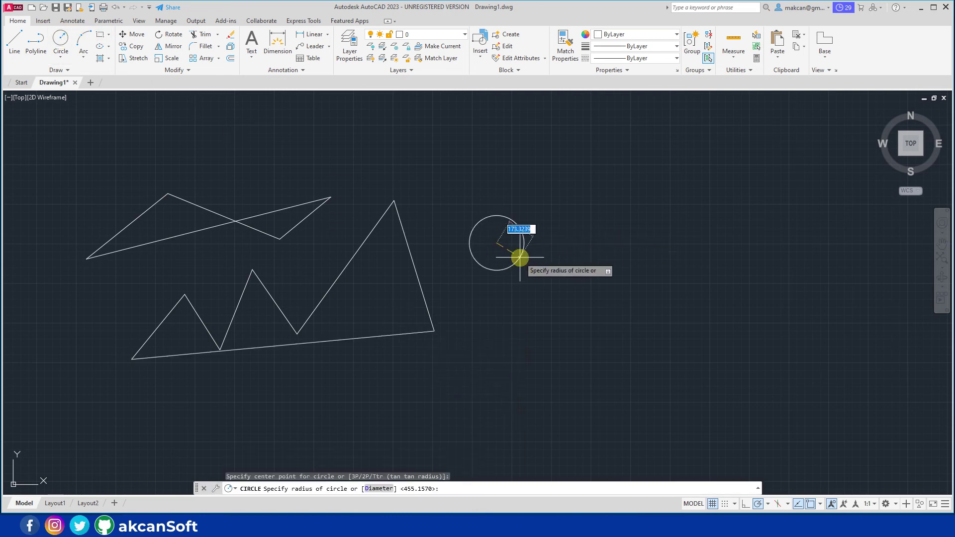
{"action": "left_click", "coordinate": [545, 272]}
Step: Draw a rectangle below the circle
{"action": "left_click", "coordinate": [100, 37]}
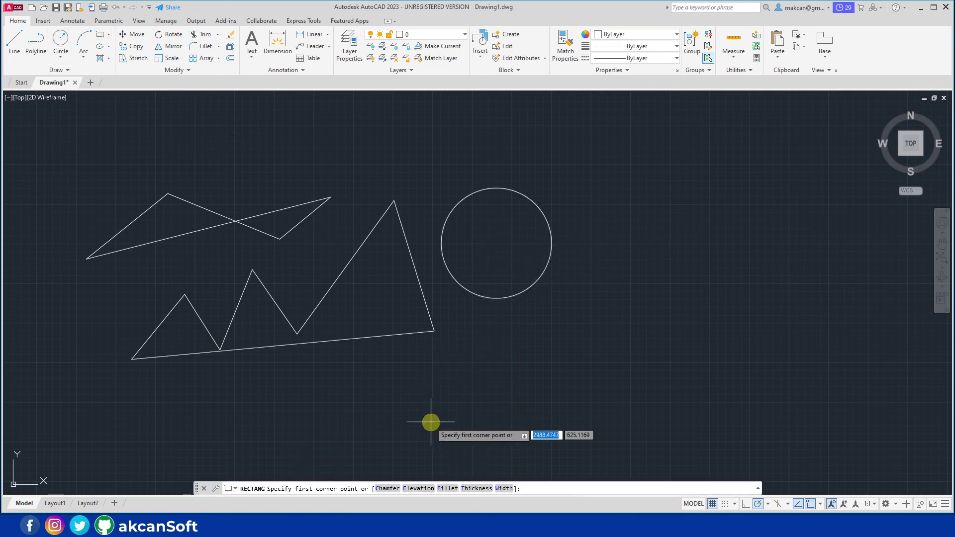
{"action": "left_click", "coordinate": [426, 374]}
{"action": "left_click", "coordinate": [546, 442]}
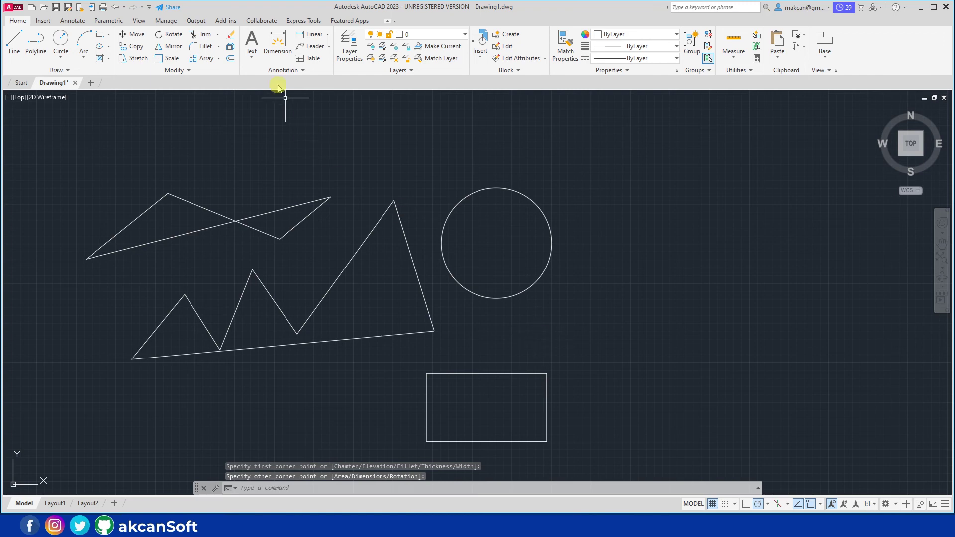
{"action": "left_click", "coordinate": [252, 39]}
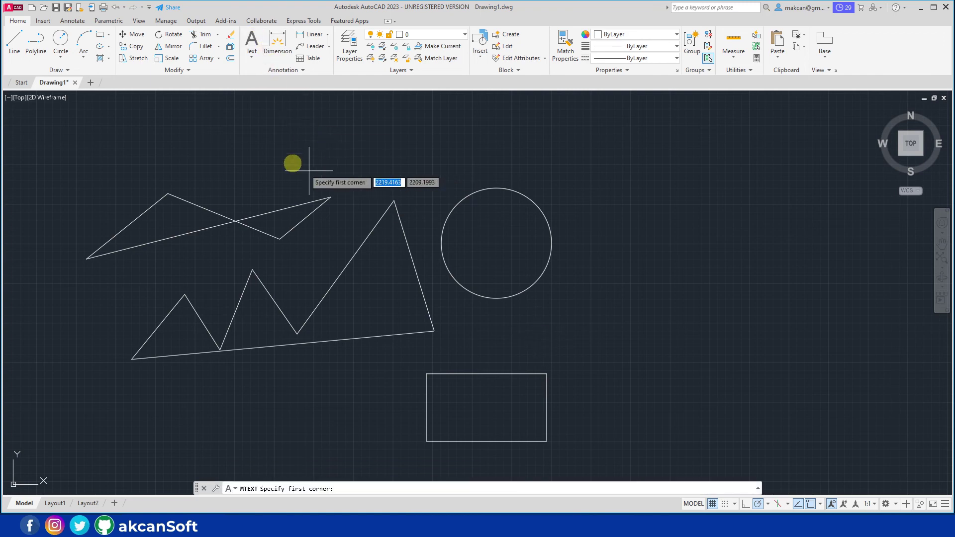
Step: Place a multiline text box above the shapes reading 'AutoCAD 2023' over 'Test'
{"action": "left_click", "coordinate": [271, 154]}
{"action": "left_click", "coordinate": [336, 187]}
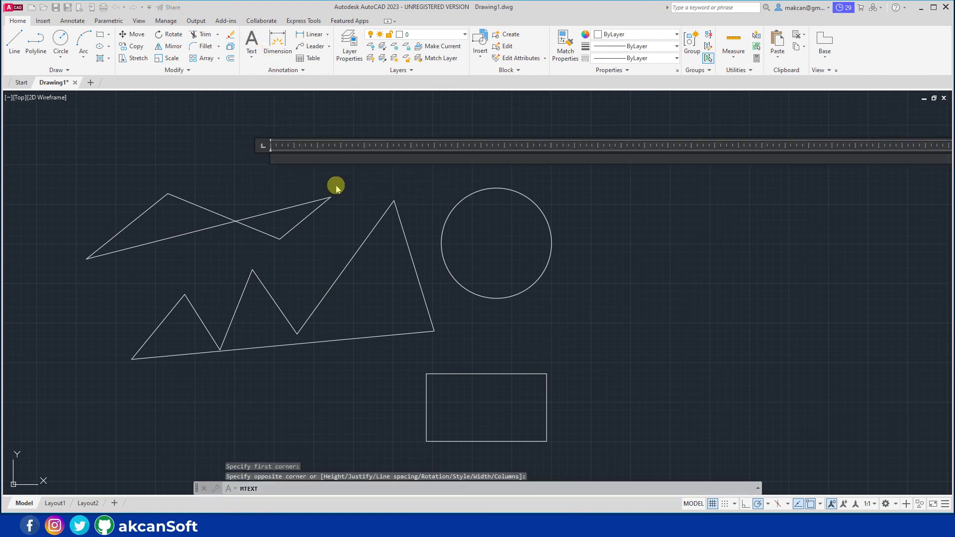
{"action": "type", "text": "AutoCAD 2023"}
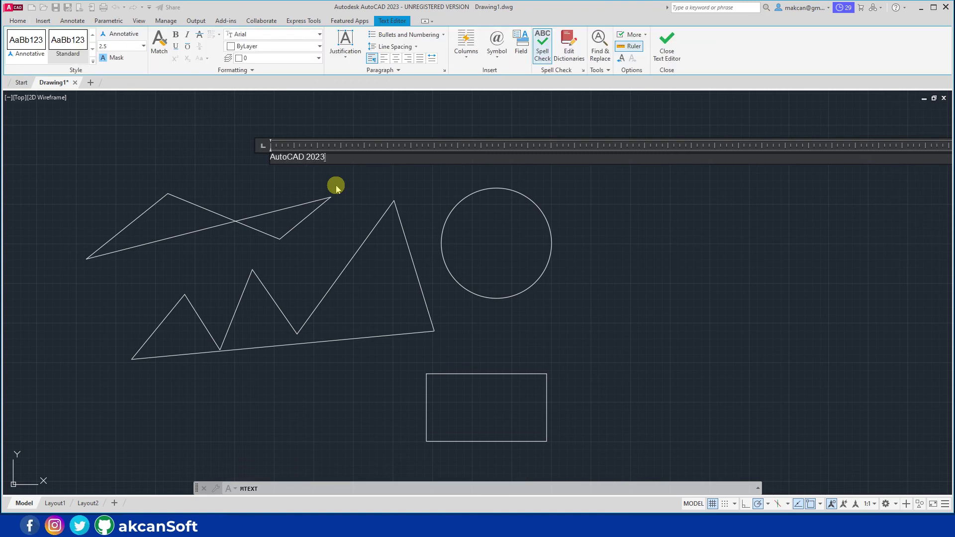
{"action": "key", "text": "Return"}
{"action": "type", "text": "Test"}
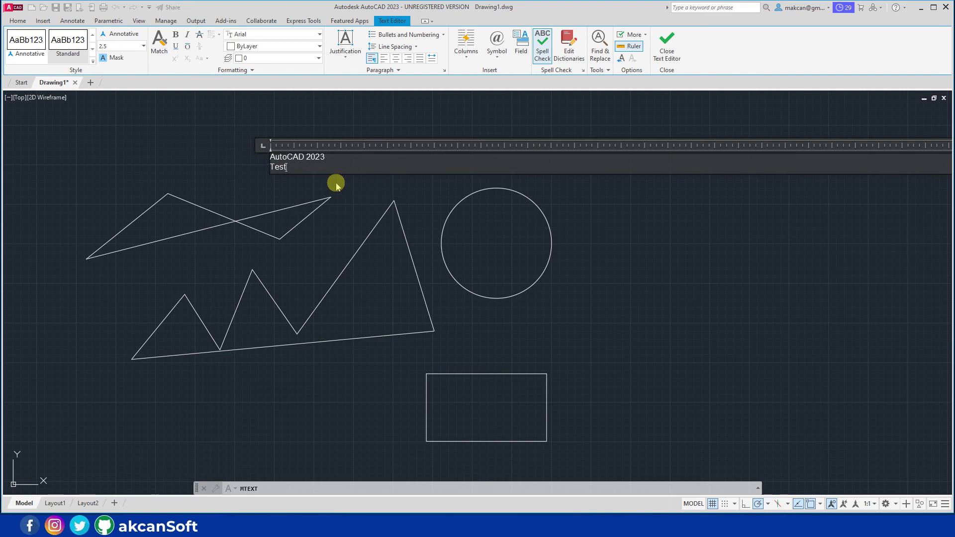
{"action": "left_click", "coordinate": [336, 185]}
Step: Colour all of the 'AutoCAD 2023 Test' text red
{"action": "scroll", "coordinate": [277, 160], "scroll_direction": "up", "scroll_amount": 5}
{"action": "scroll", "coordinate": [299, 169], "scroll_direction": "up", "scroll_amount": 3}
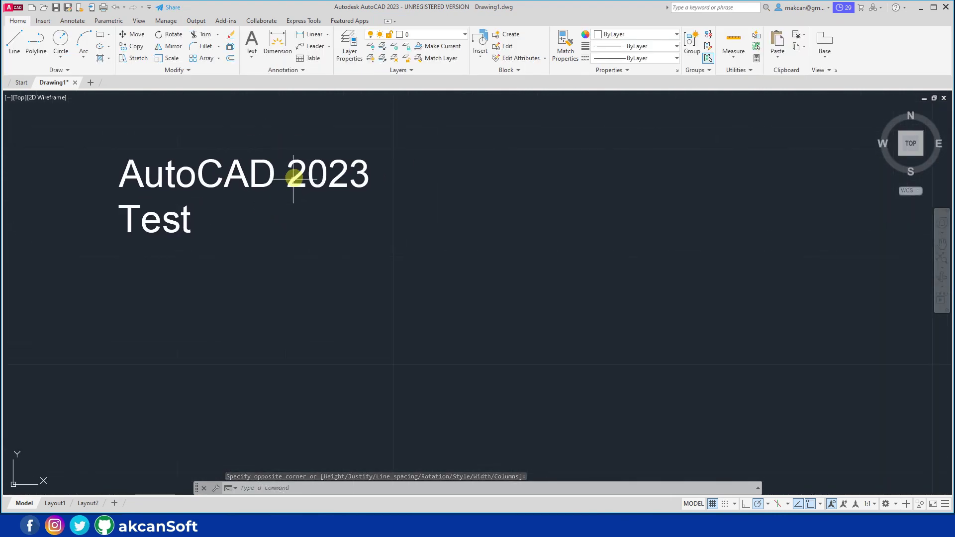
{"action": "double_click", "coordinate": [294, 177]}
{"action": "key", "text": "ctrl+a"}
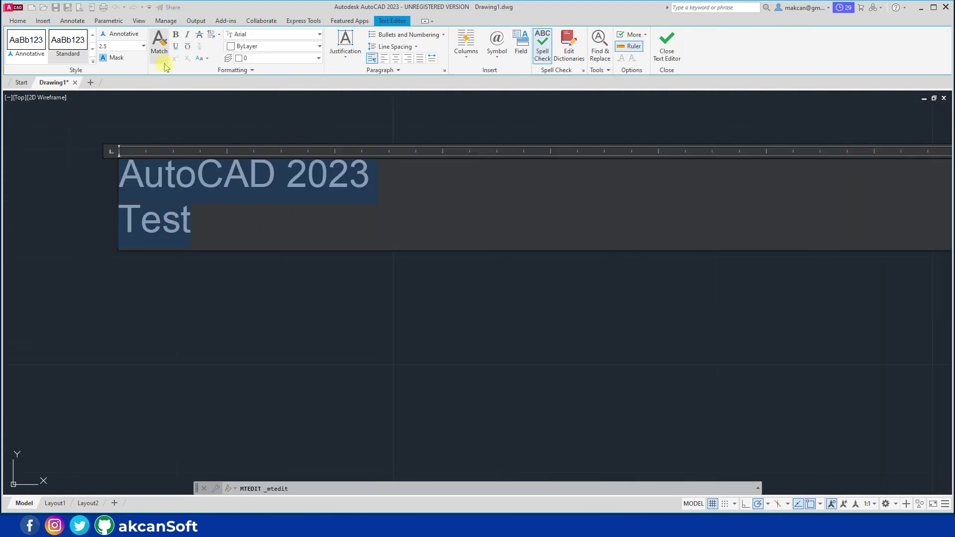
{"action": "left_click", "coordinate": [275, 46]}
{"action": "left_click", "coordinate": [232, 143]}
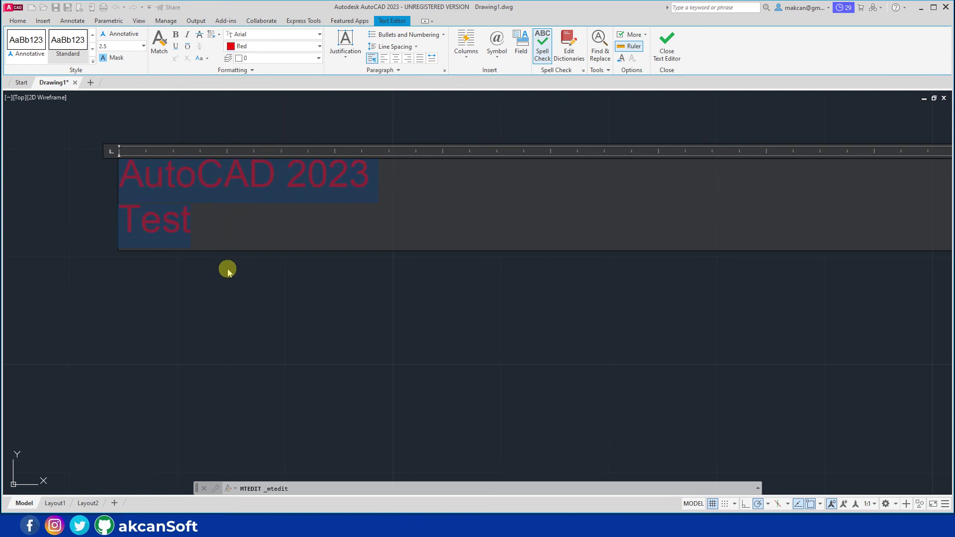
{"action": "left_click", "coordinate": [226, 269]}
Step: Open the Layer Properties palette, drag it toward the centre, and close it
{"action": "left_click", "coordinate": [350, 58]}
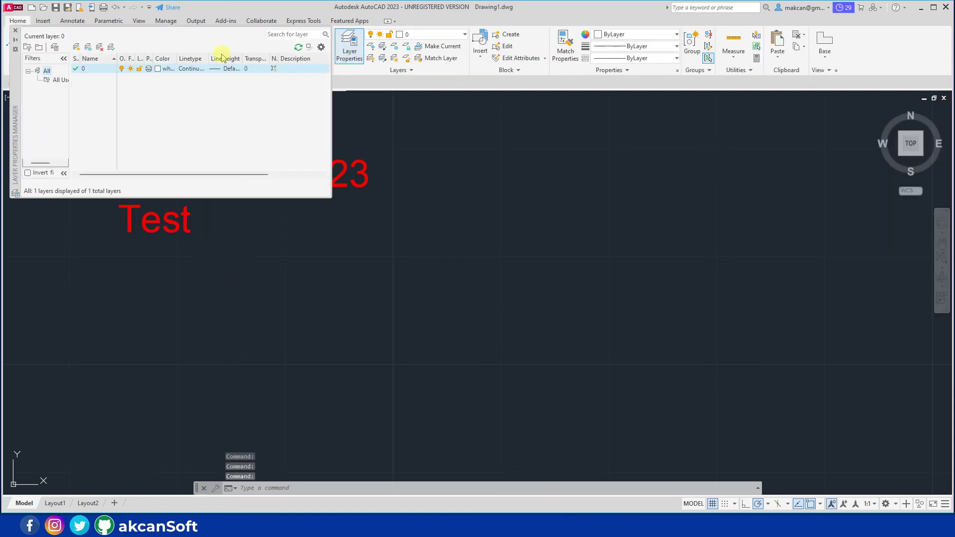
{"action": "left_click_drag", "start_coordinate": [13, 96], "coordinate": [234, 274]}
{"action": "left_click", "coordinate": [235, 213]}
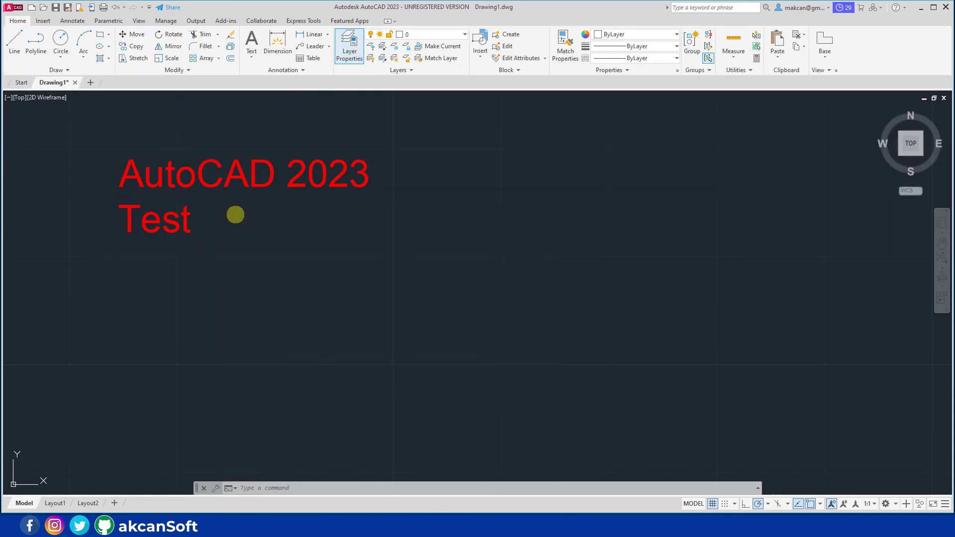
Step: Create blank Drawing2, then preview Drawing1's Layout1 zoomed to extents and return to Model
{"action": "left_click", "coordinate": [90, 82]}
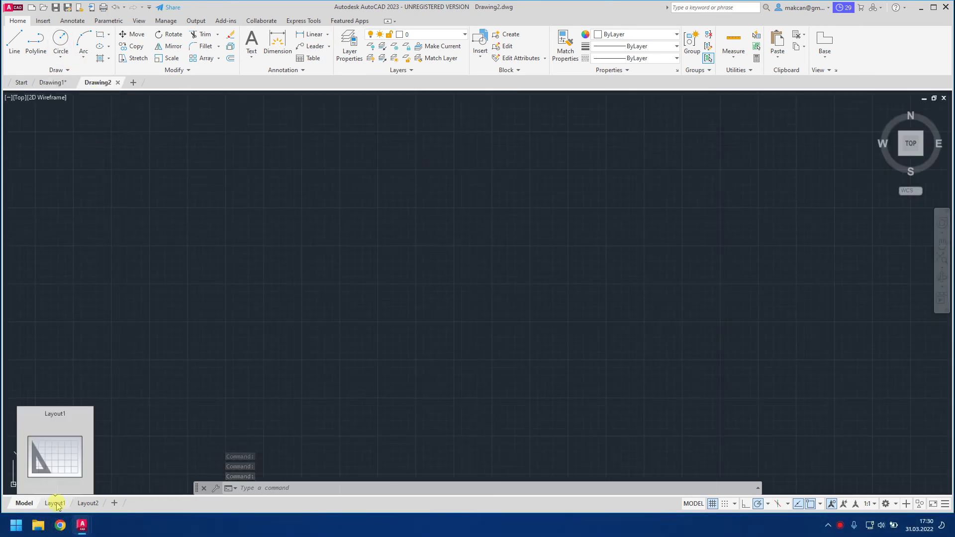
{"action": "left_click", "coordinate": [53, 82]}
{"action": "left_click", "coordinate": [55, 504]}
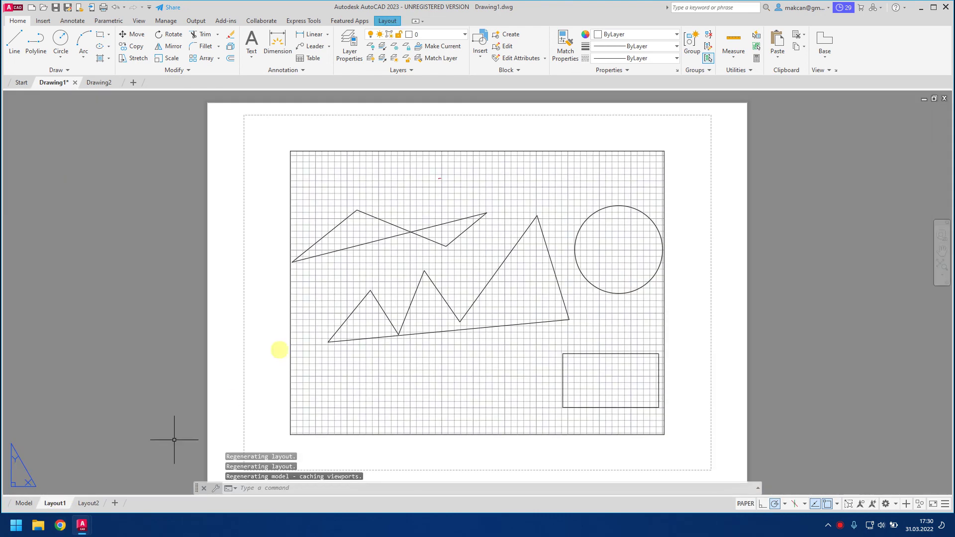
{"action": "scroll", "coordinate": [460, 261], "scroll_direction": "up", "scroll_amount": 3}
{"action": "scroll", "coordinate": [438, 177], "scroll_direction": "up", "scroll_amount": 5}
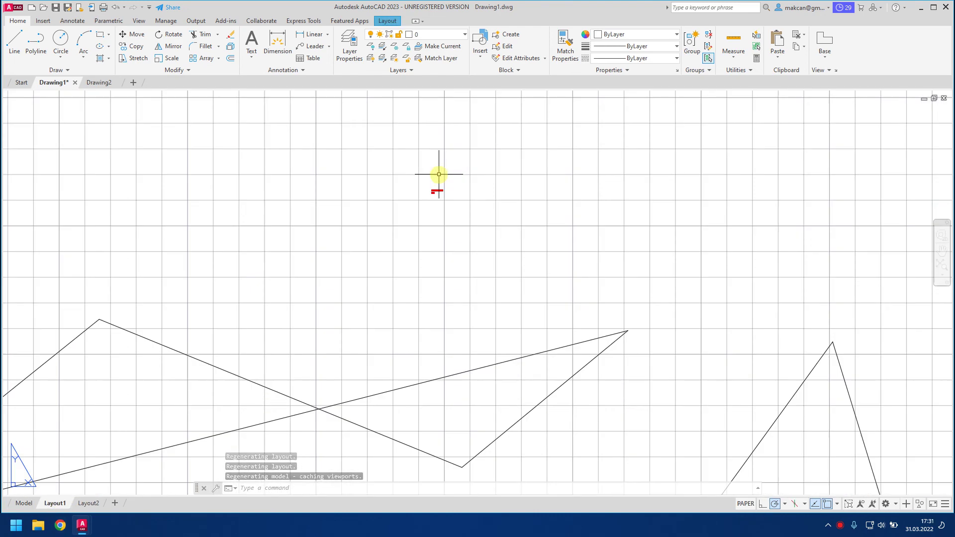
{"action": "scroll", "coordinate": [431, 239], "scroll_direction": "down", "scroll_amount": 8}
{"action": "middle_click", "coordinate": [427, 244]}
{"action": "middle_click", "coordinate": [428, 244]}
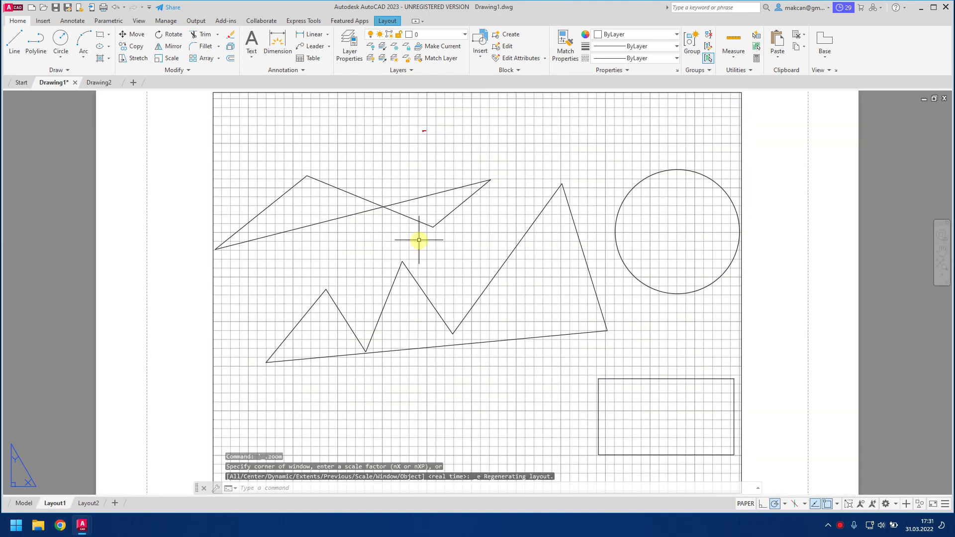
{"action": "left_click", "coordinate": [24, 504]}
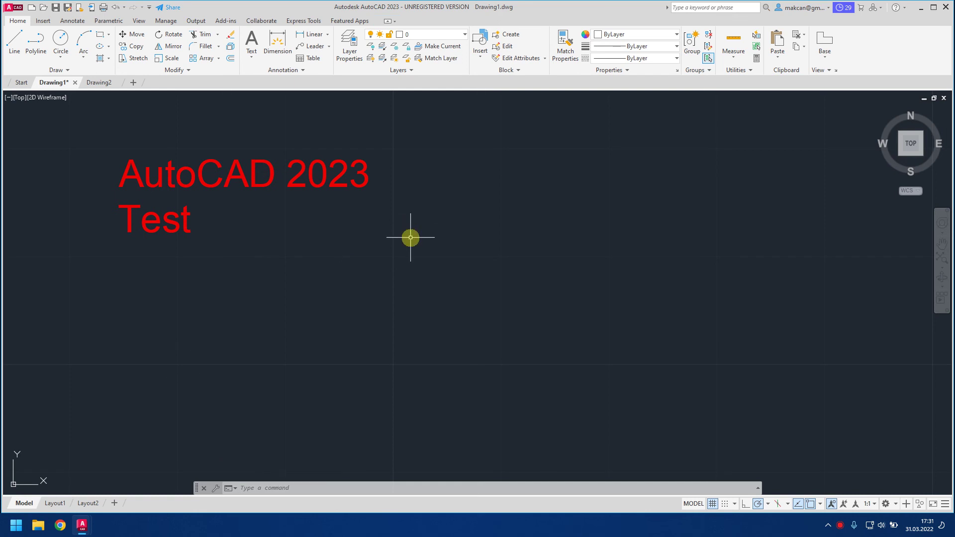